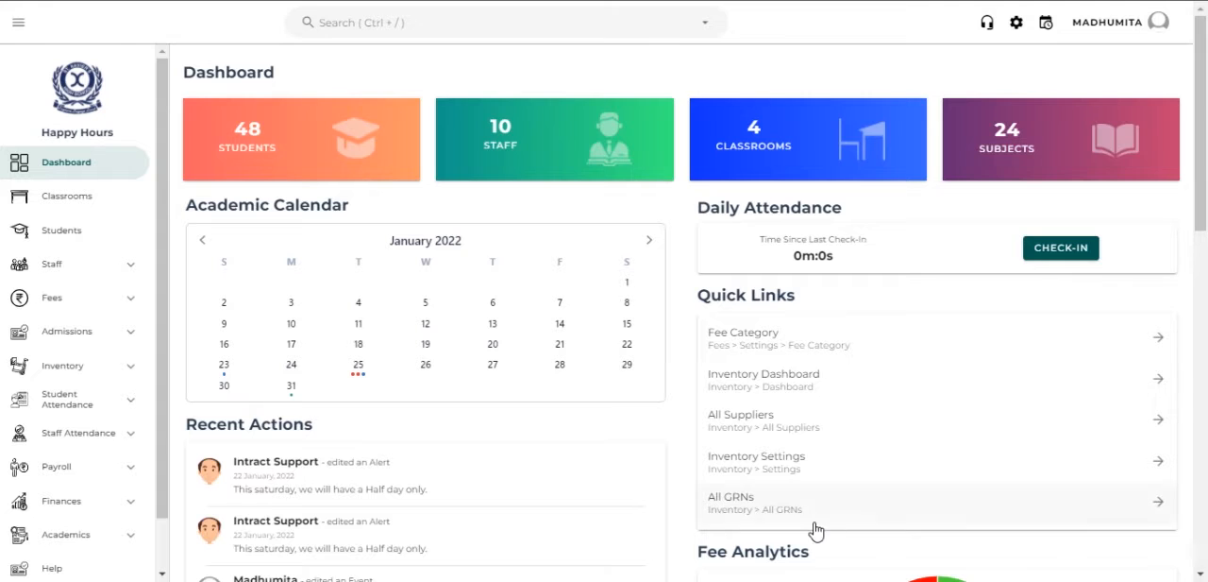
- Start a new fee category in the fee settings, named New admission with the code NA
click(110, 297)
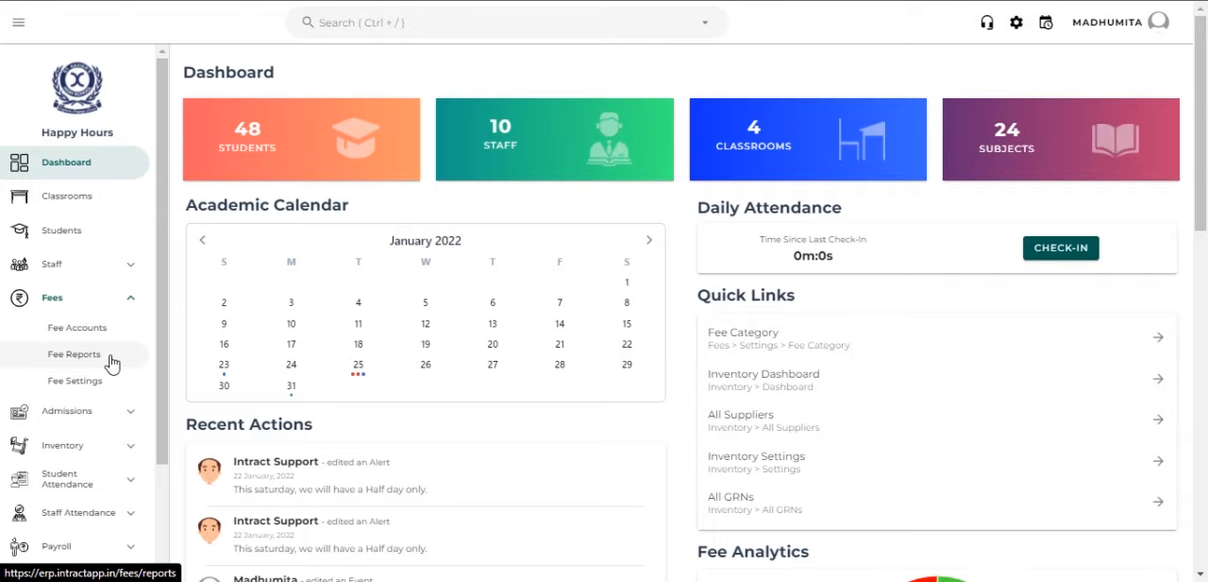
click(114, 381)
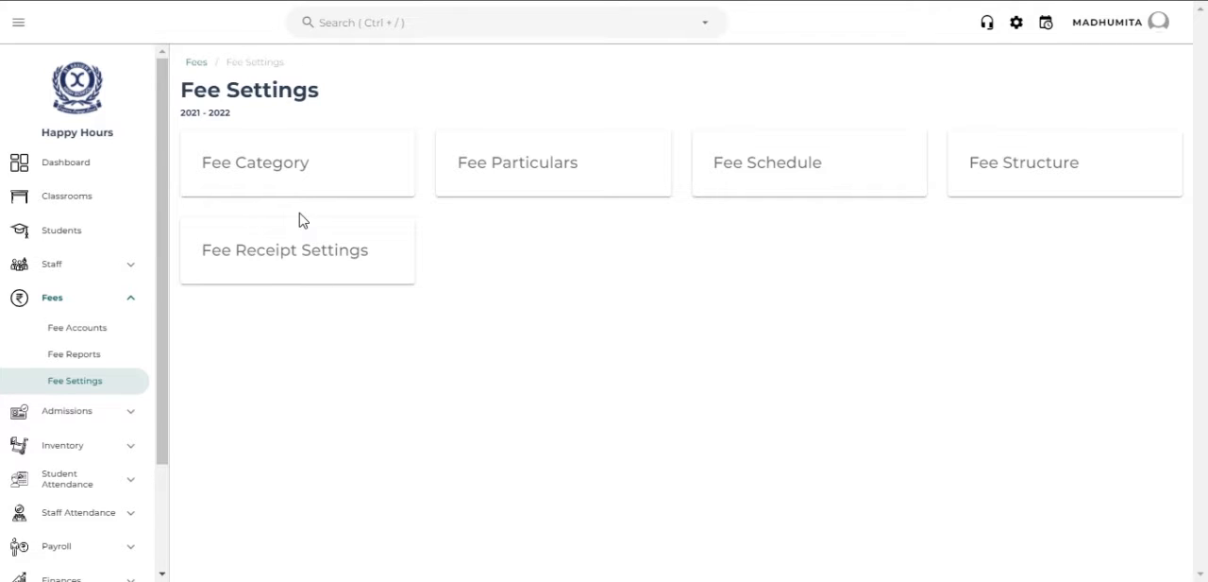
click(297, 185)
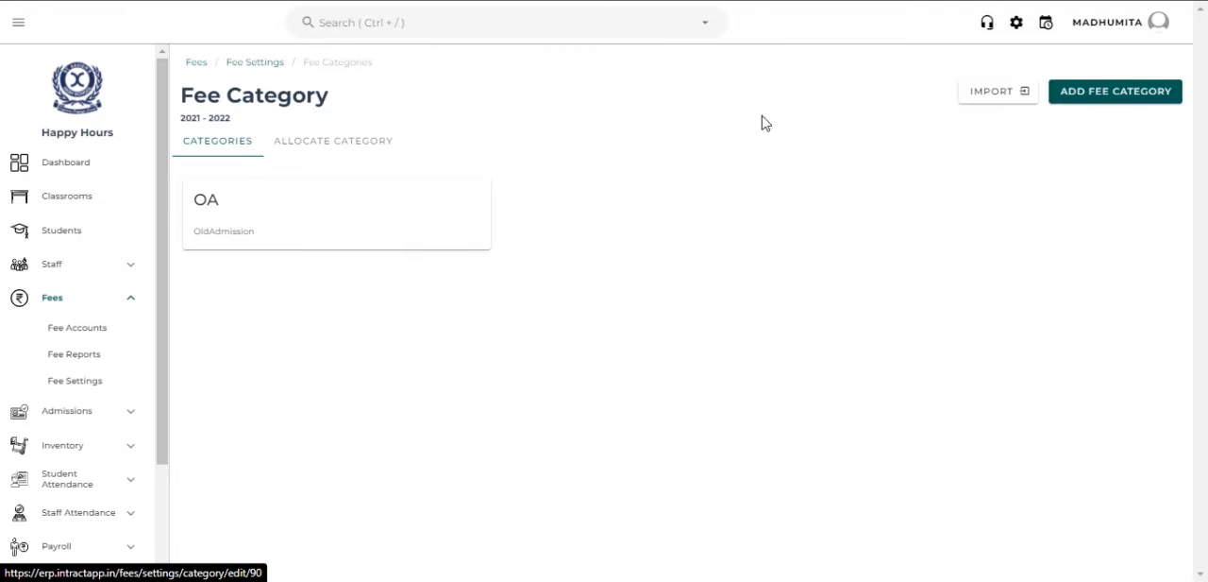
click(1152, 94)
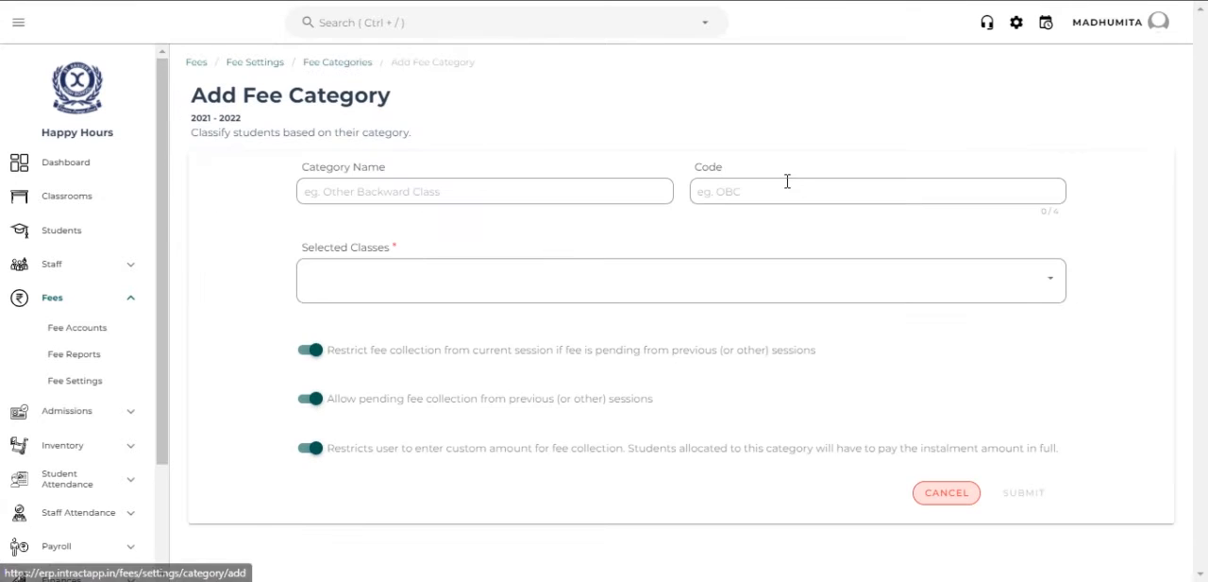
click(552, 202)
text(Ne)
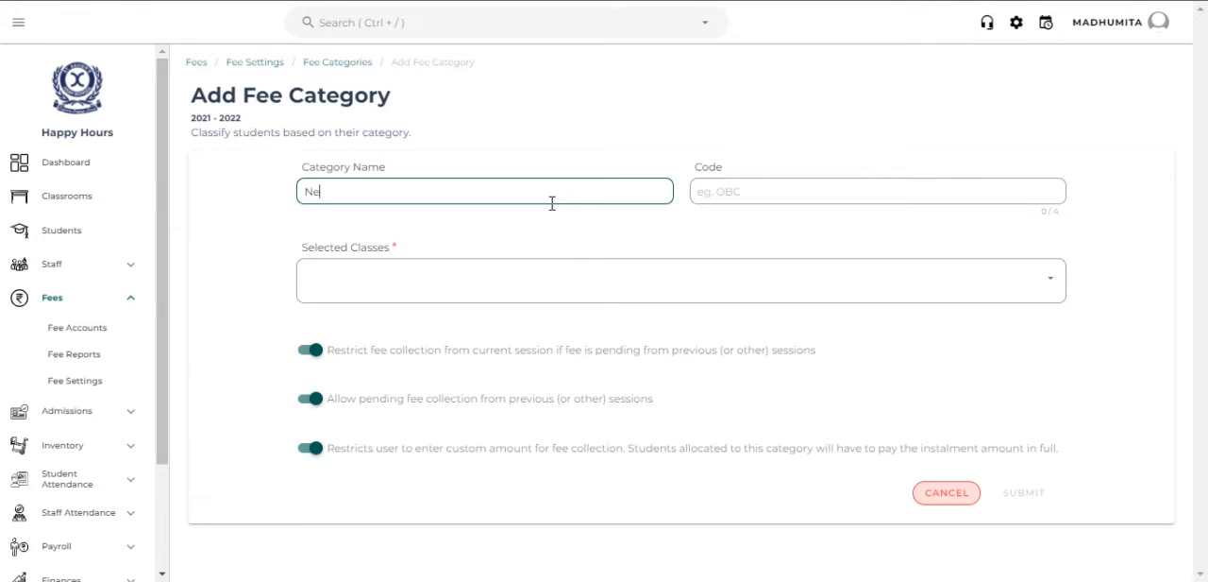
text(w admission)
click(793, 190)
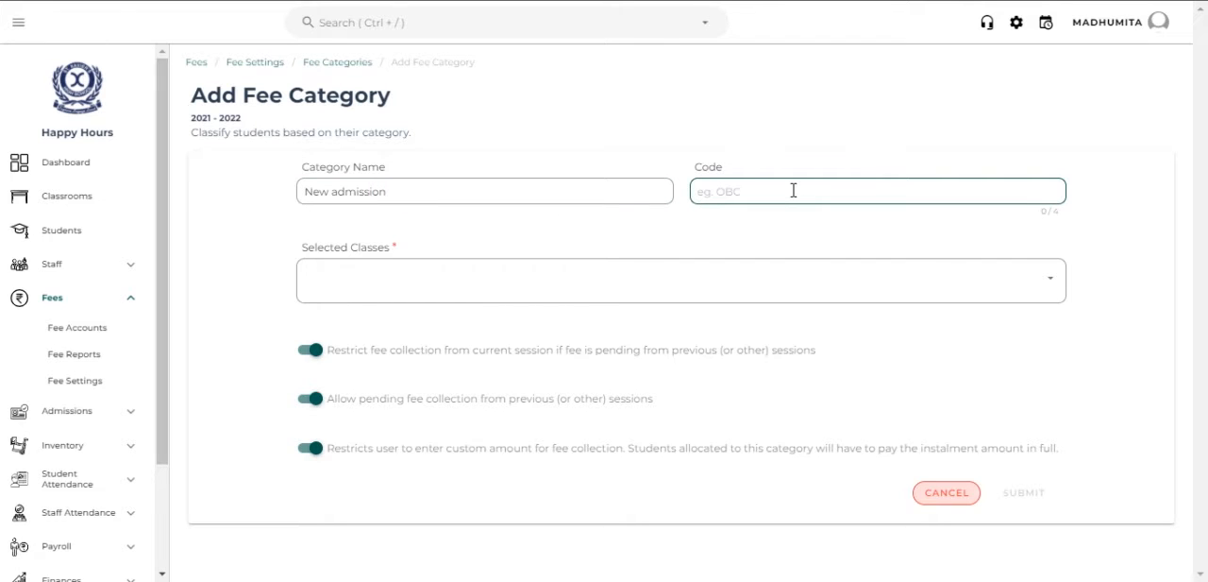
text(NA)
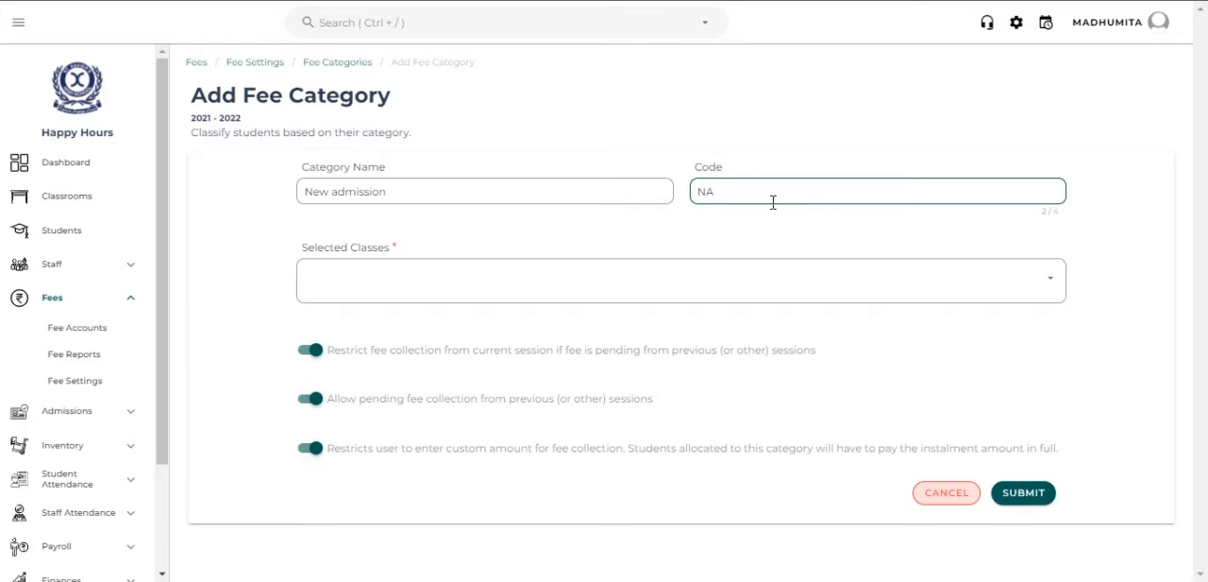
- Assign the new fee category to all classes and submit it
click(707, 290)
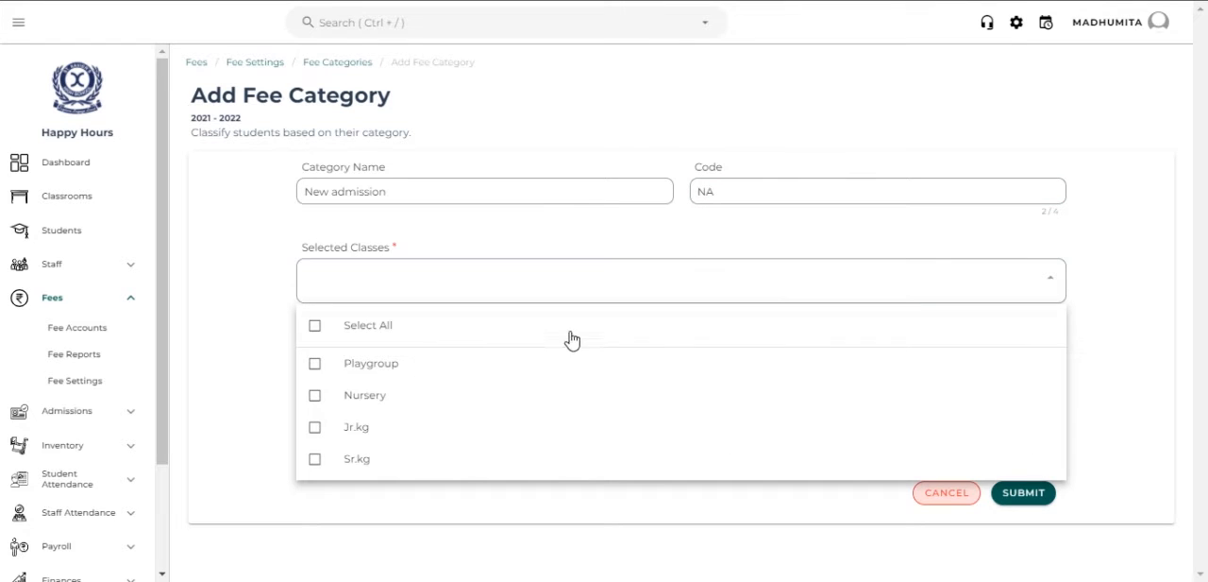
click(495, 337)
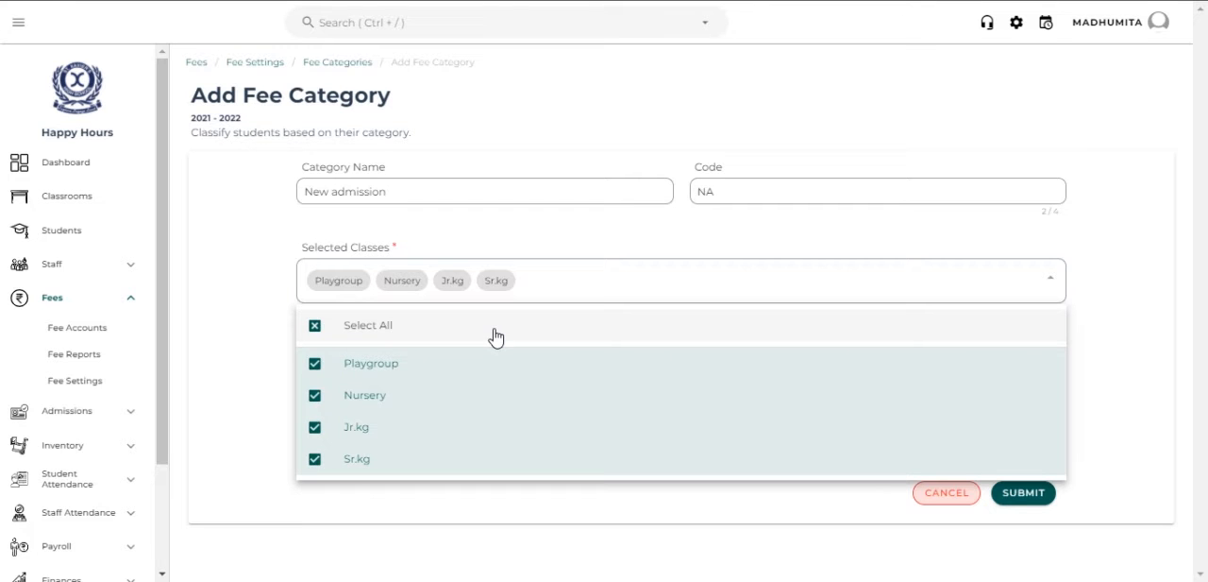
click(269, 352)
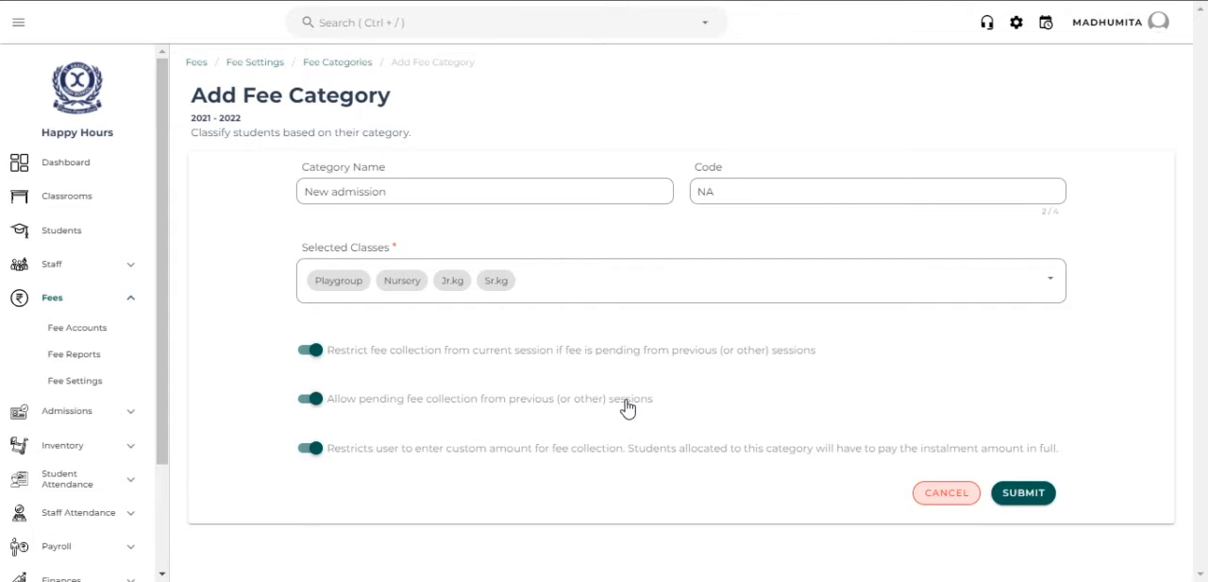
click(1014, 491)
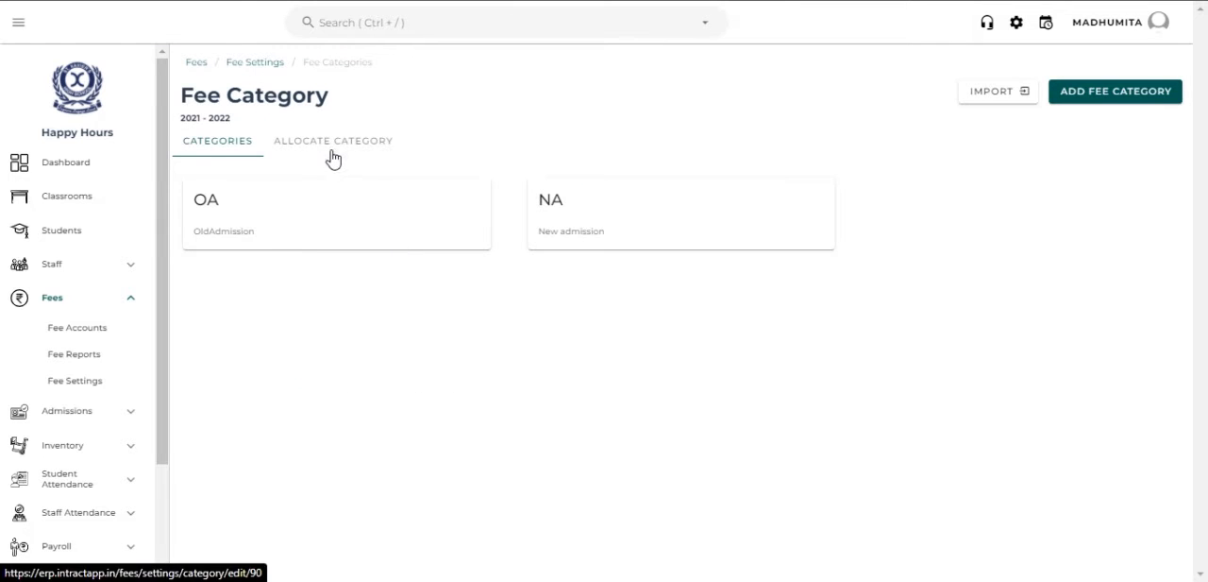
- Allocate the NA fee category to the first student in the student category list
click(332, 151)
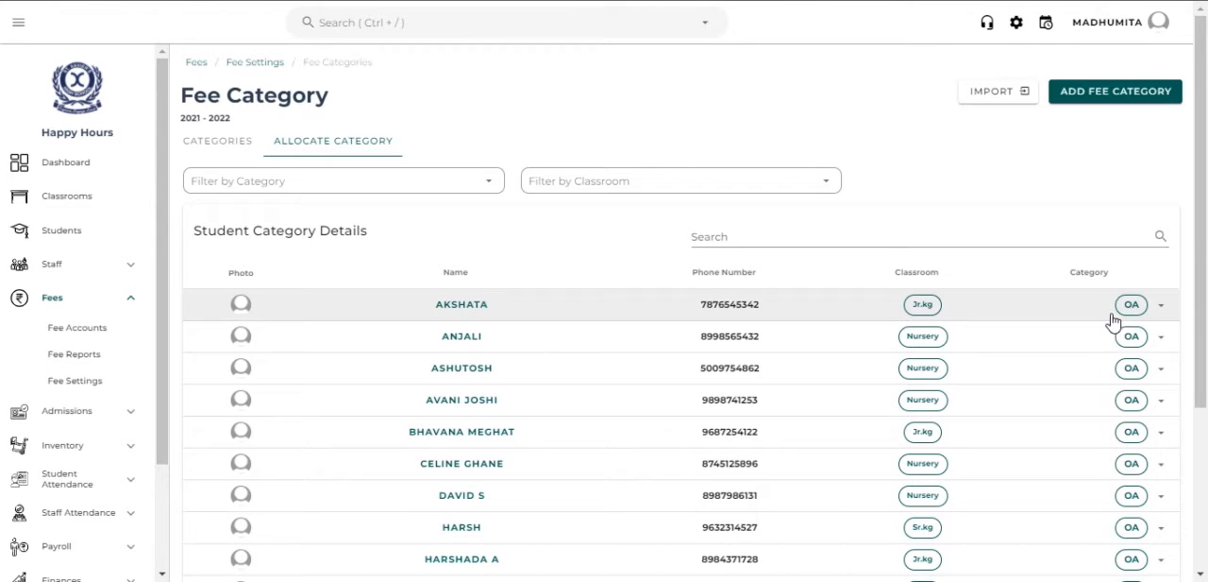
click(1162, 316)
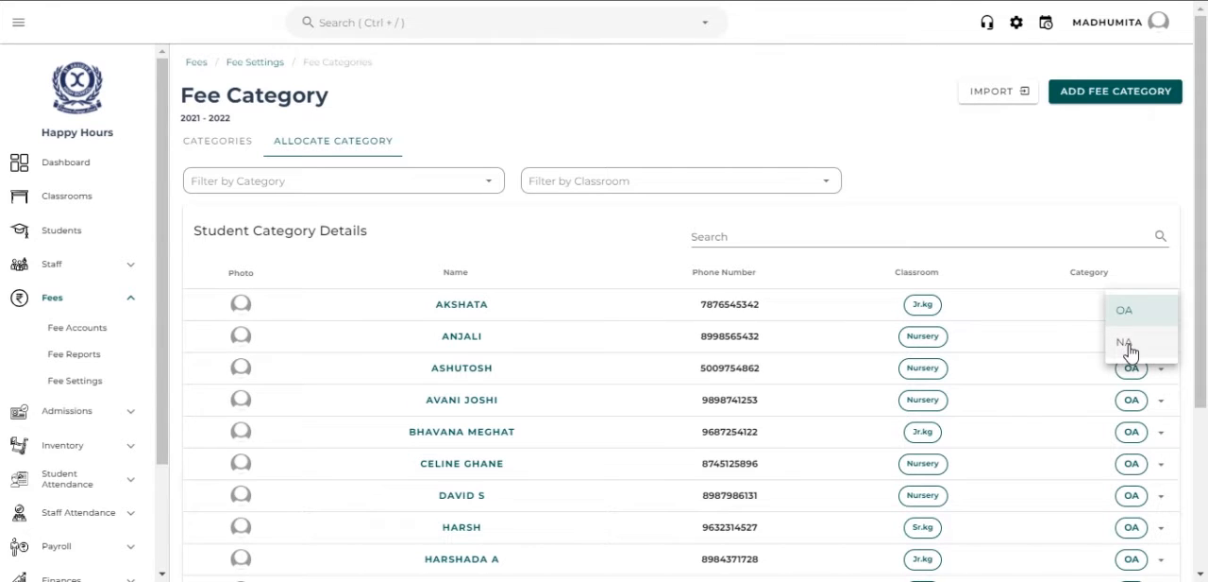
click(1129, 349)
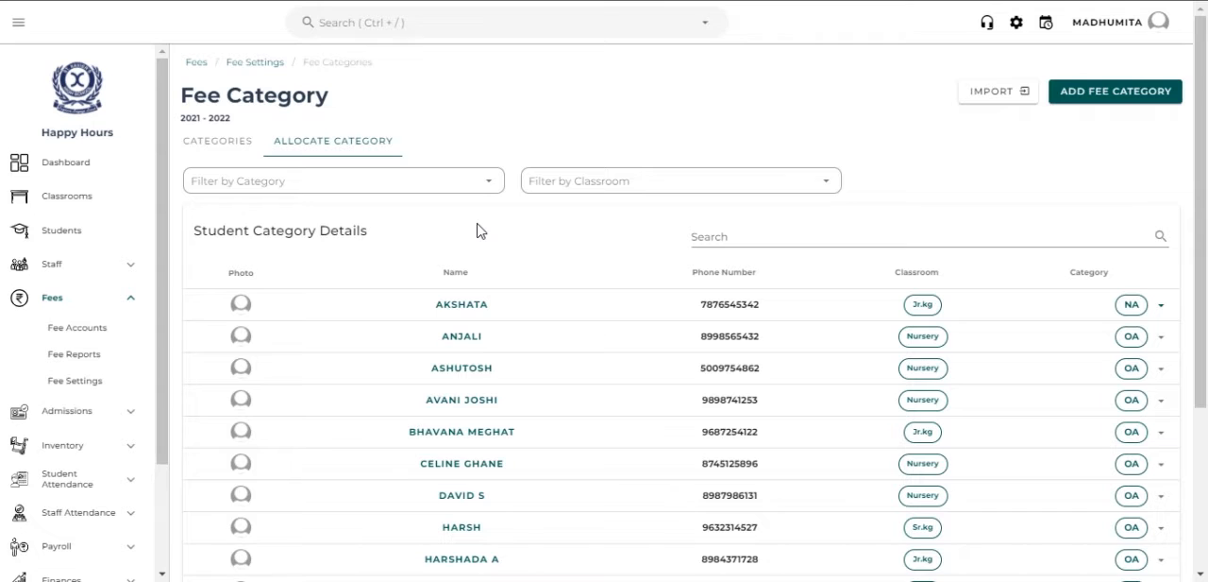
- Start a new fee particular in the fee settings, named Annual Day with the code AD
click(266, 66)
click(513, 162)
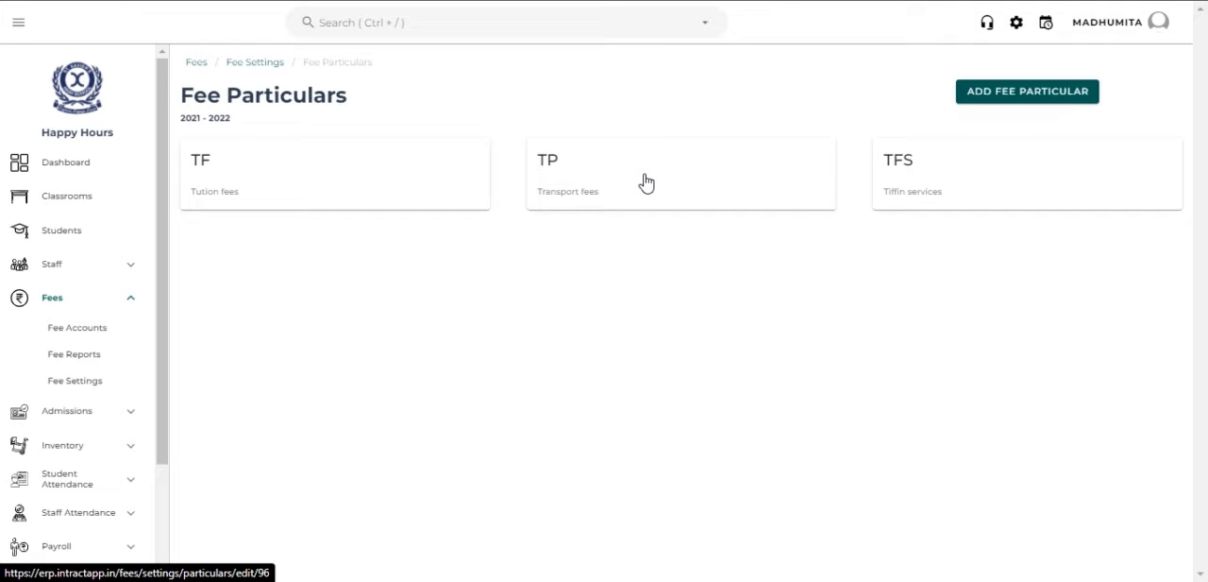
click(1078, 92)
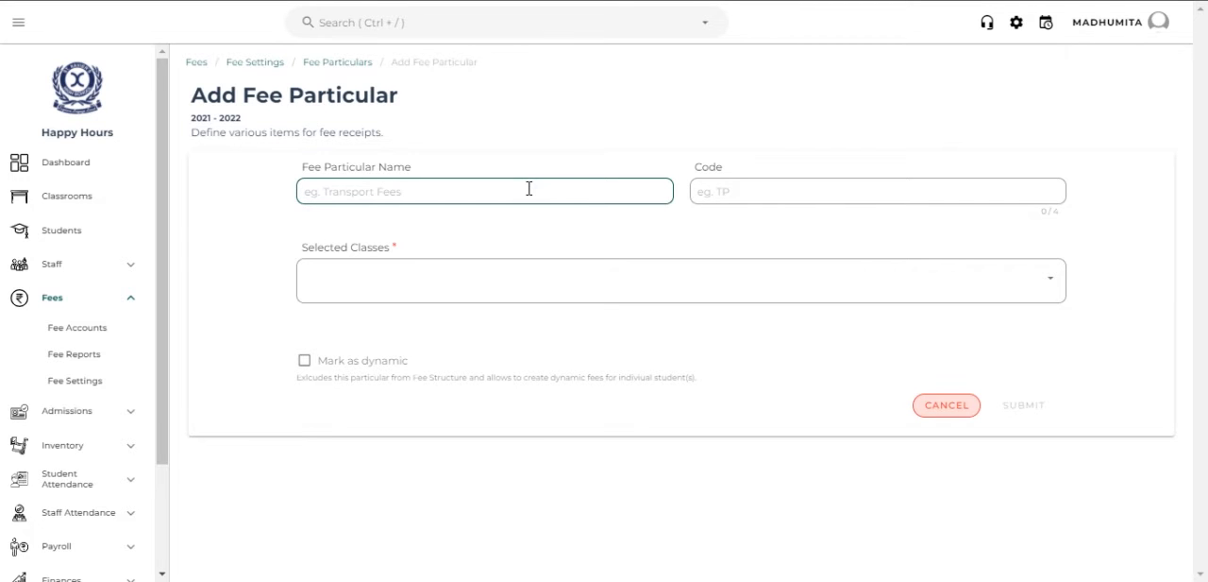
text(Annual Day)
click(776, 193)
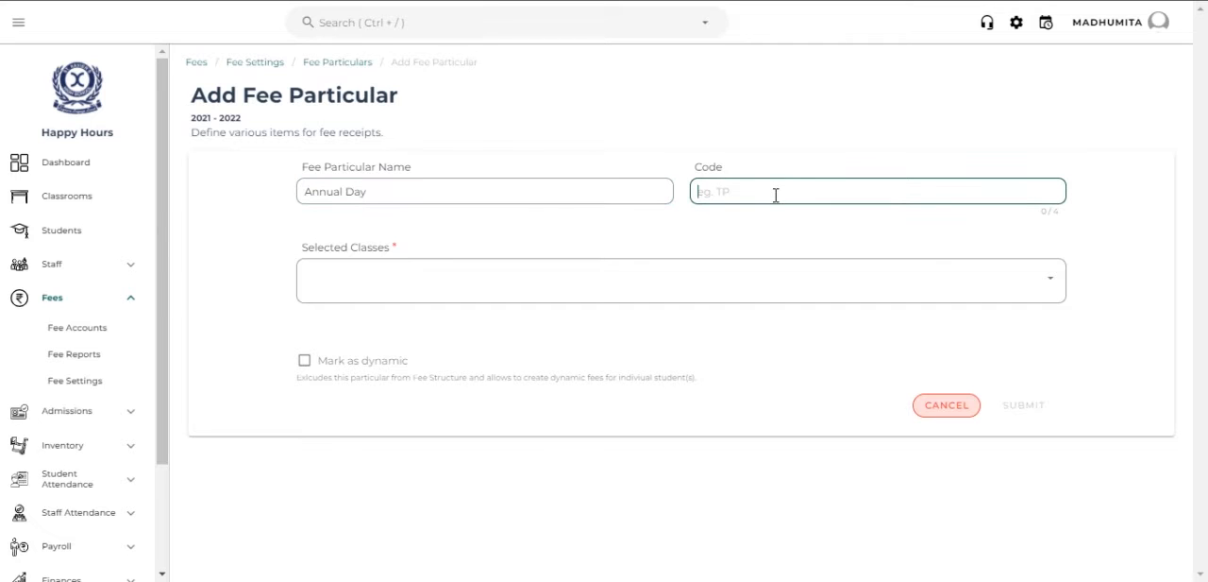
text(AD)
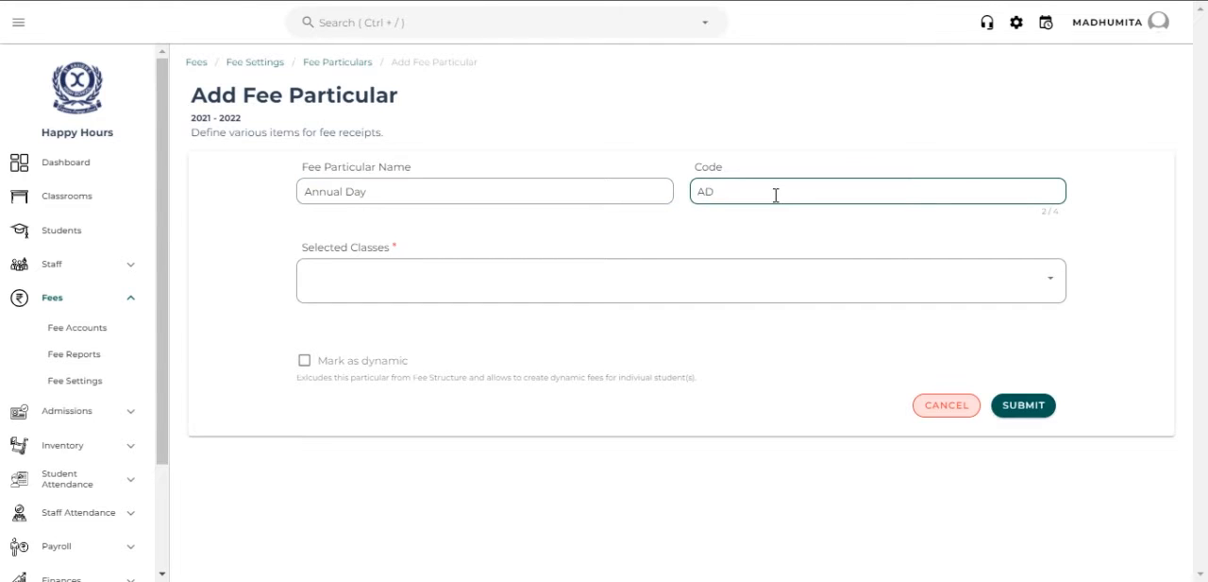
- Assign the Annual Day particular to all classes, leave it not marked as dynamic, and submit it
click(642, 291)
click(578, 326)
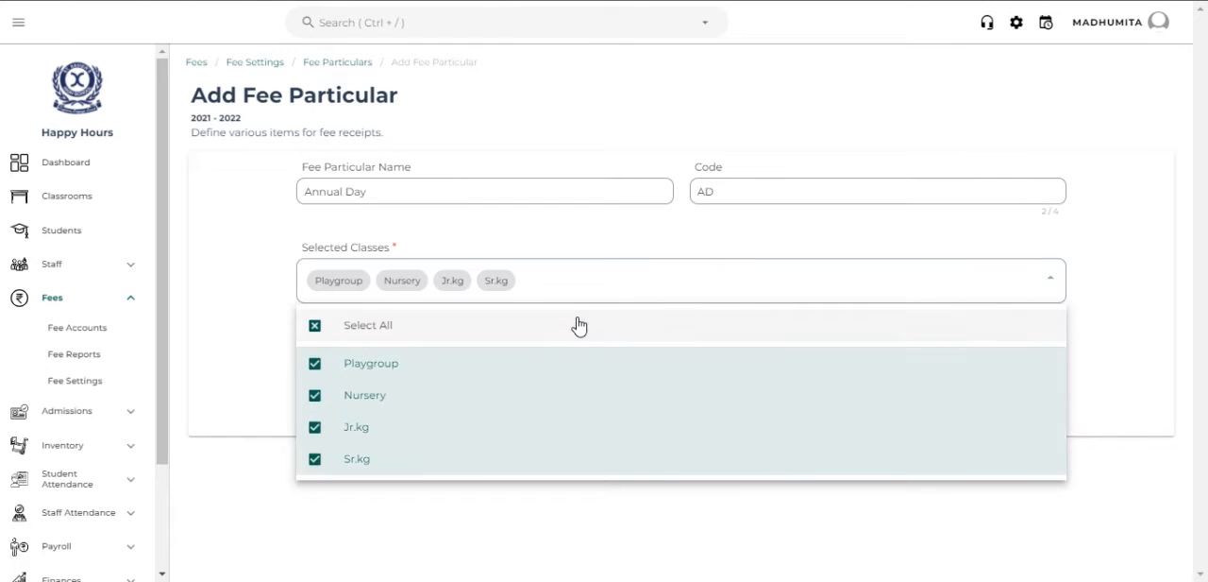
click(394, 537)
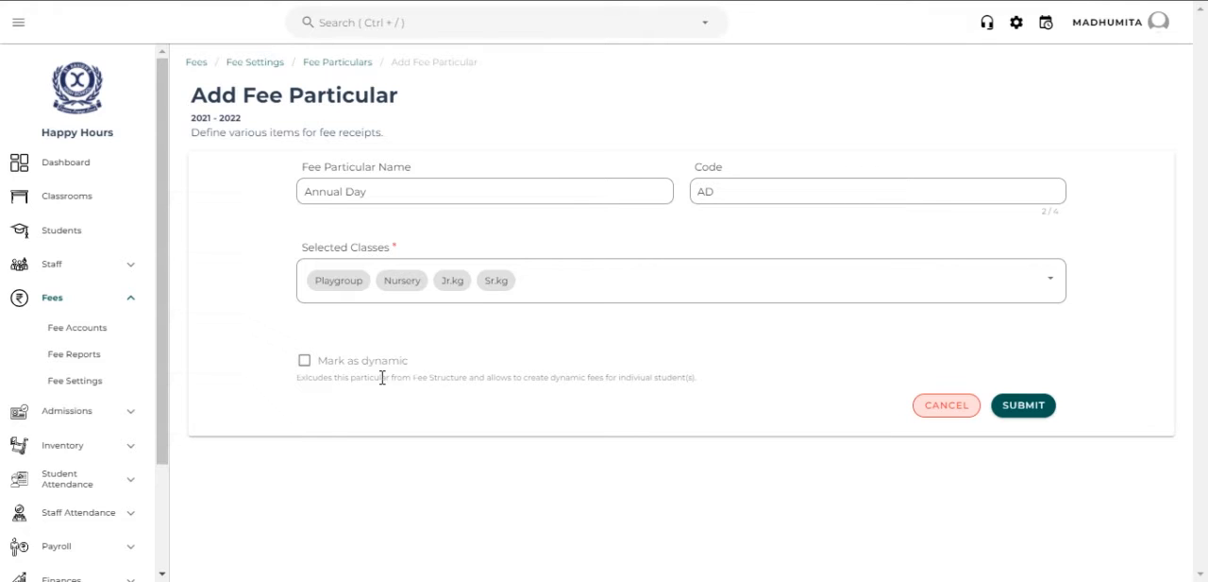
click(304, 361)
click(304, 363)
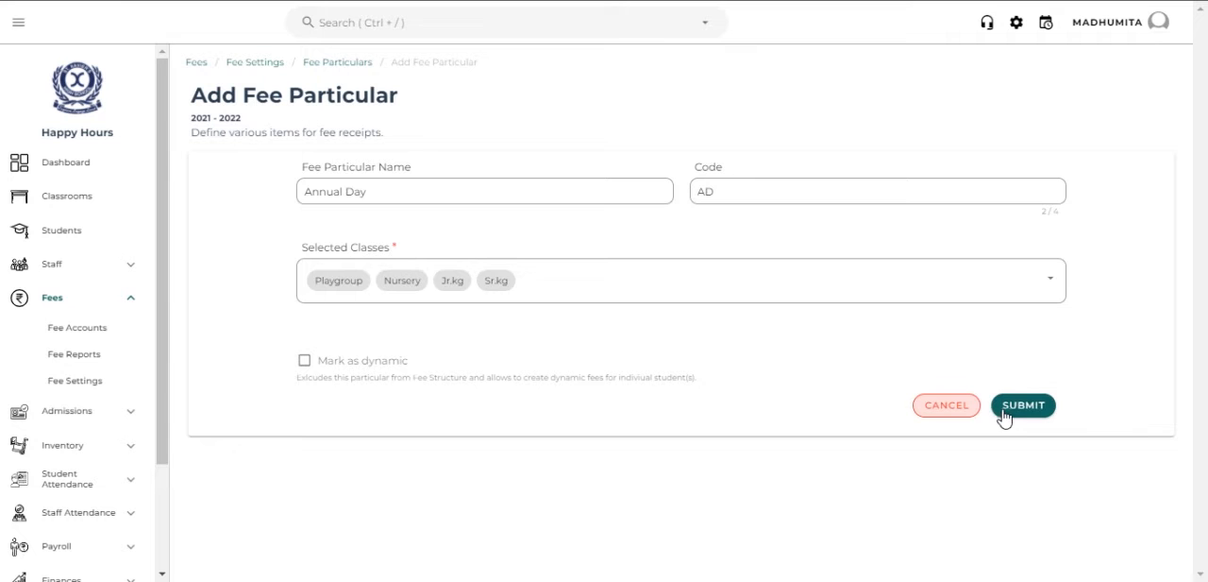
click(1006, 406)
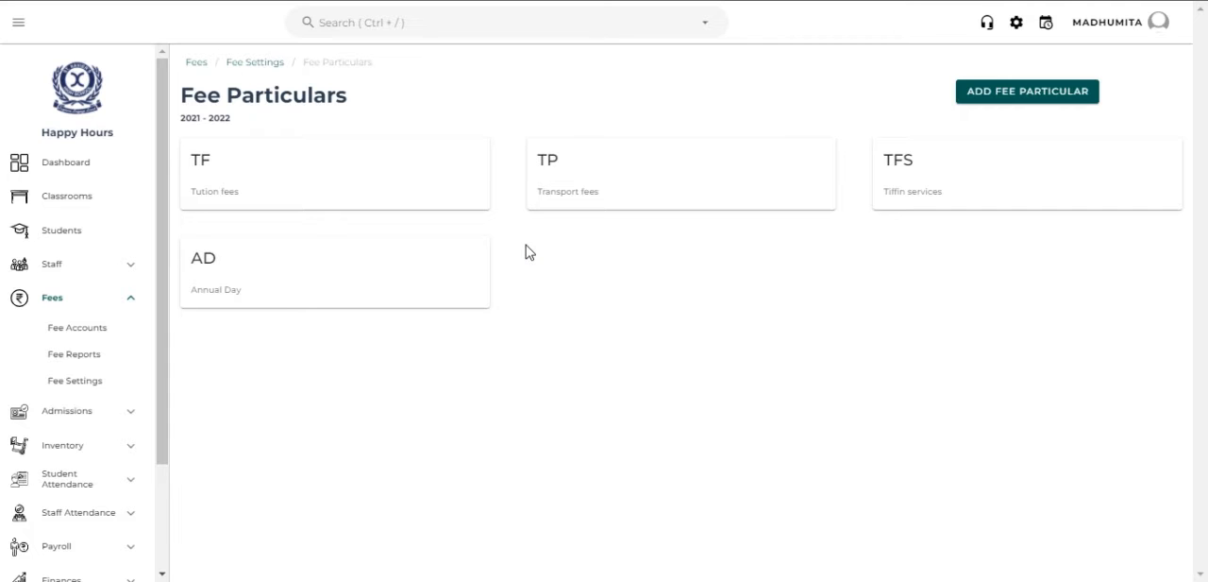
- Start a new fee schedule in the fee settings and name it Half- yearly
click(277, 62)
click(774, 185)
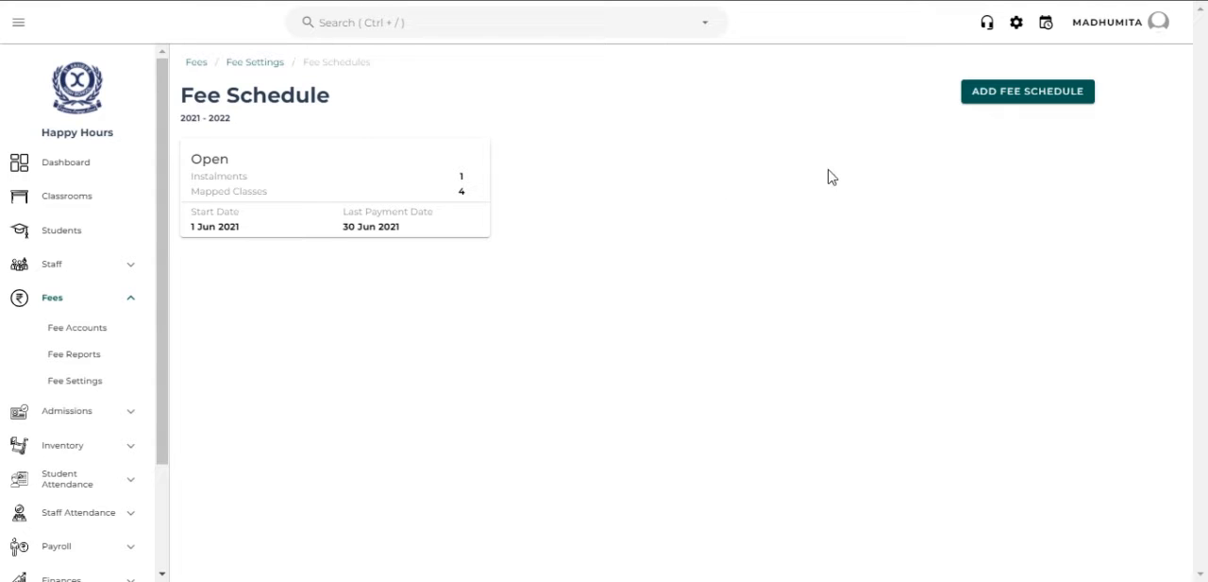
click(1010, 99)
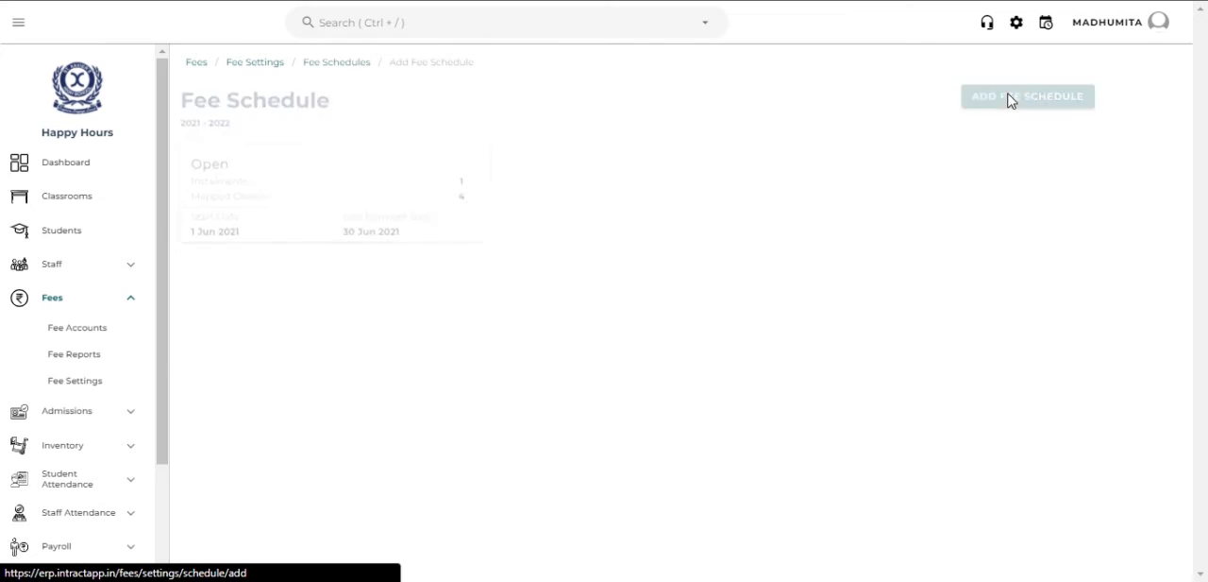
click(459, 198)
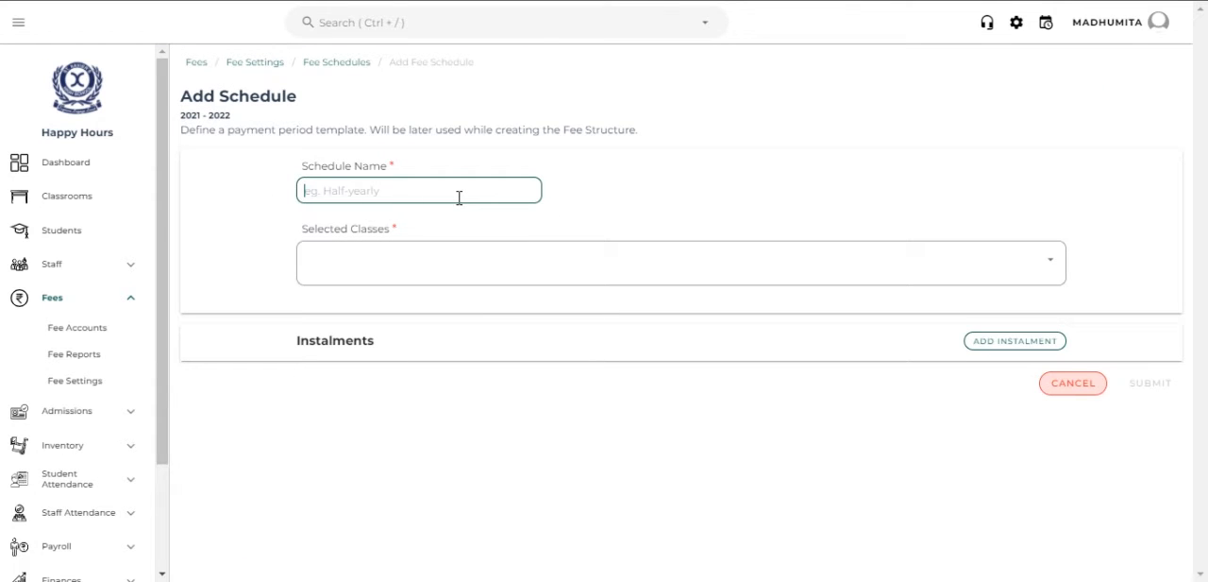
text(Half- yearly)
key(BackSpace)
key(BackSpace)
text(ly)
- Select all classes for the Half- yearly fee schedule
click(451, 255)
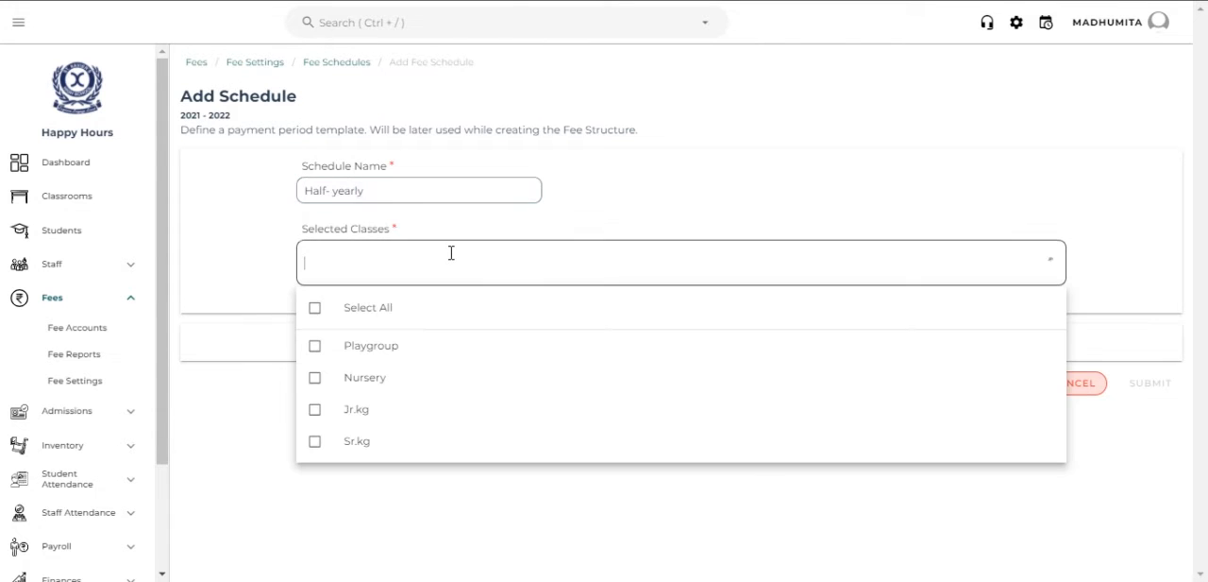
click(446, 313)
click(766, 494)
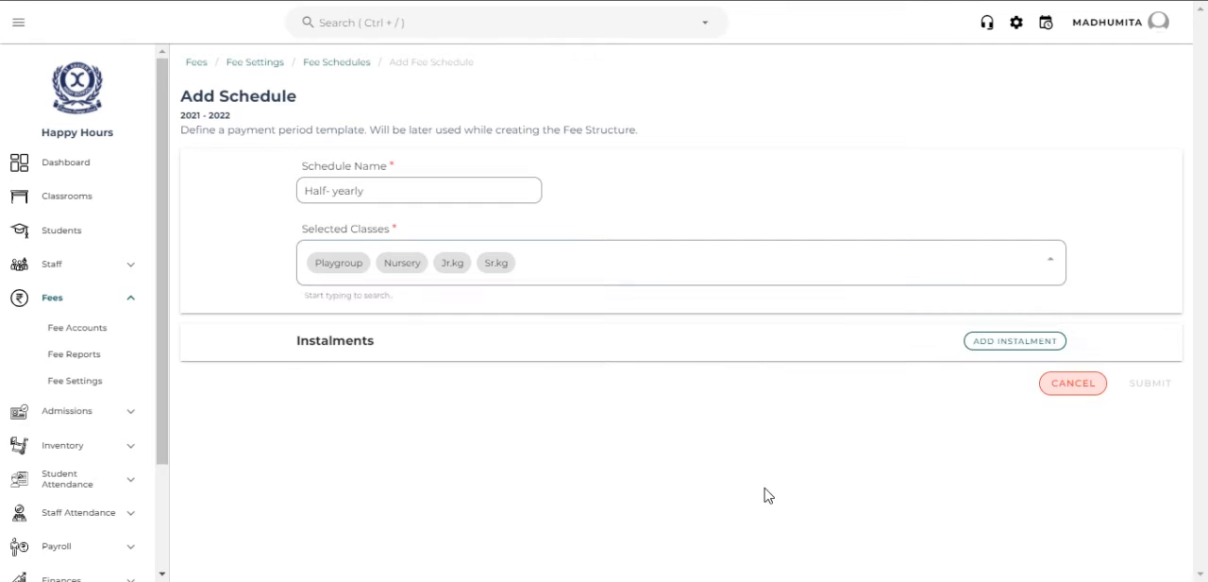
- Add an instalment named November with the start date 1 Nov 2021
click(985, 353)
click(384, 408)
text(November)
click(579, 418)
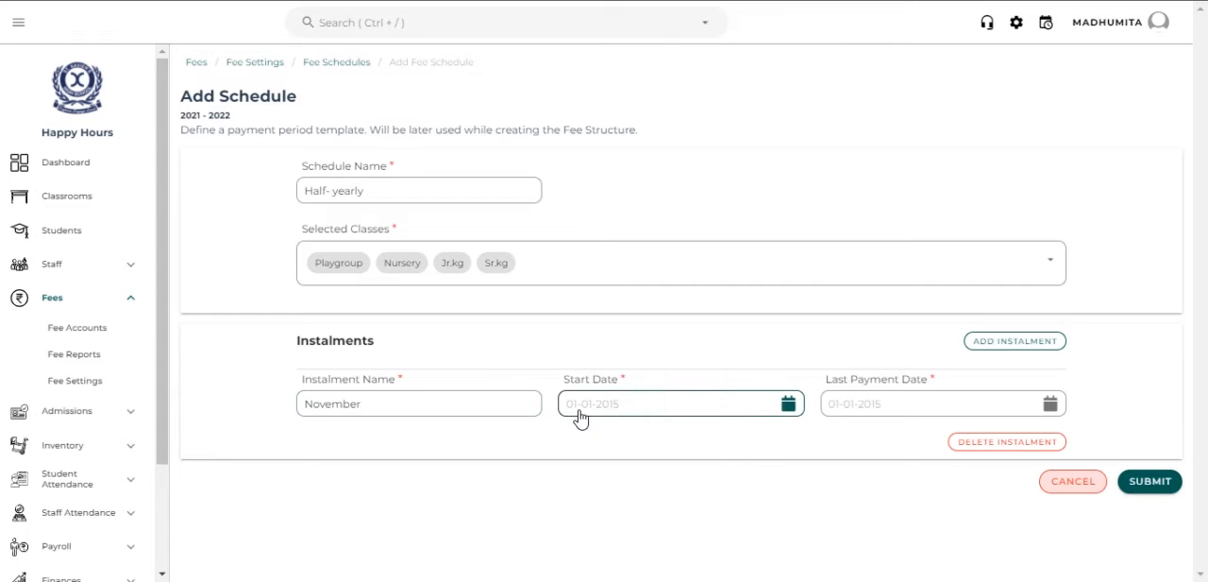
click(583, 367)
click(583, 366)
click(605, 415)
click(734, 558)
- Set the November instalment's last payment date to 30 Nov 2021 and submit the schedule
click(852, 410)
click(894, 410)
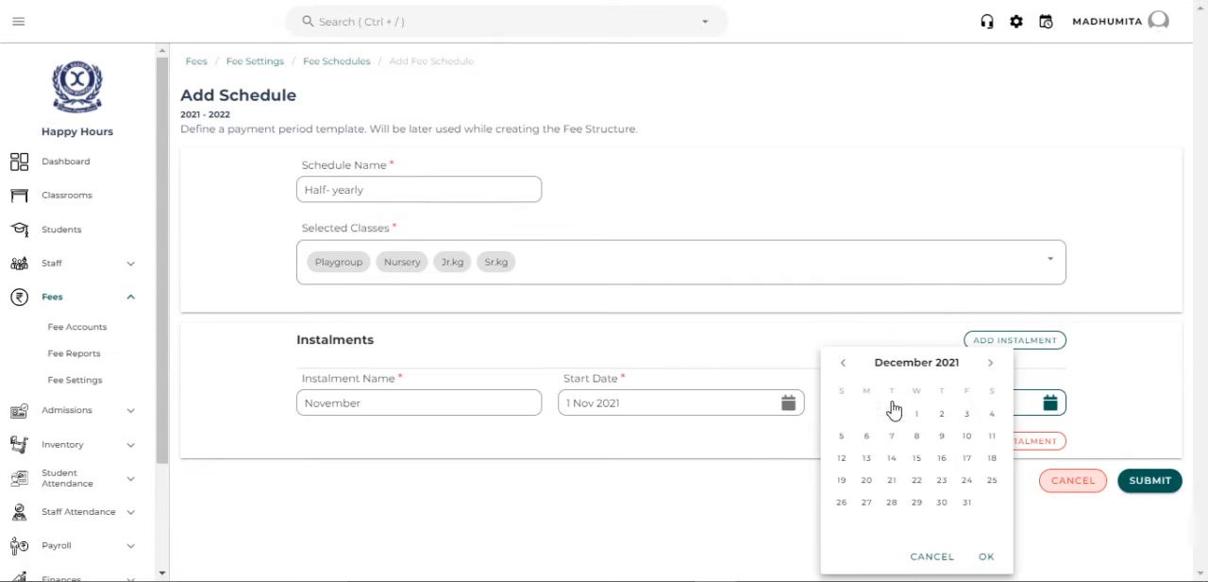
click(844, 365)
click(891, 501)
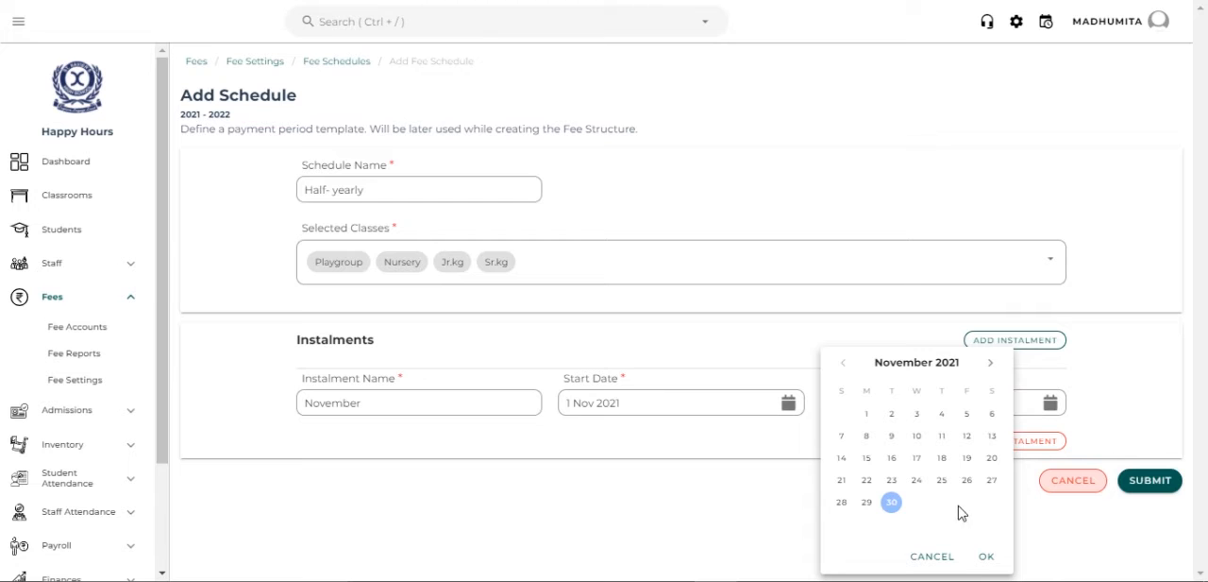
click(984, 557)
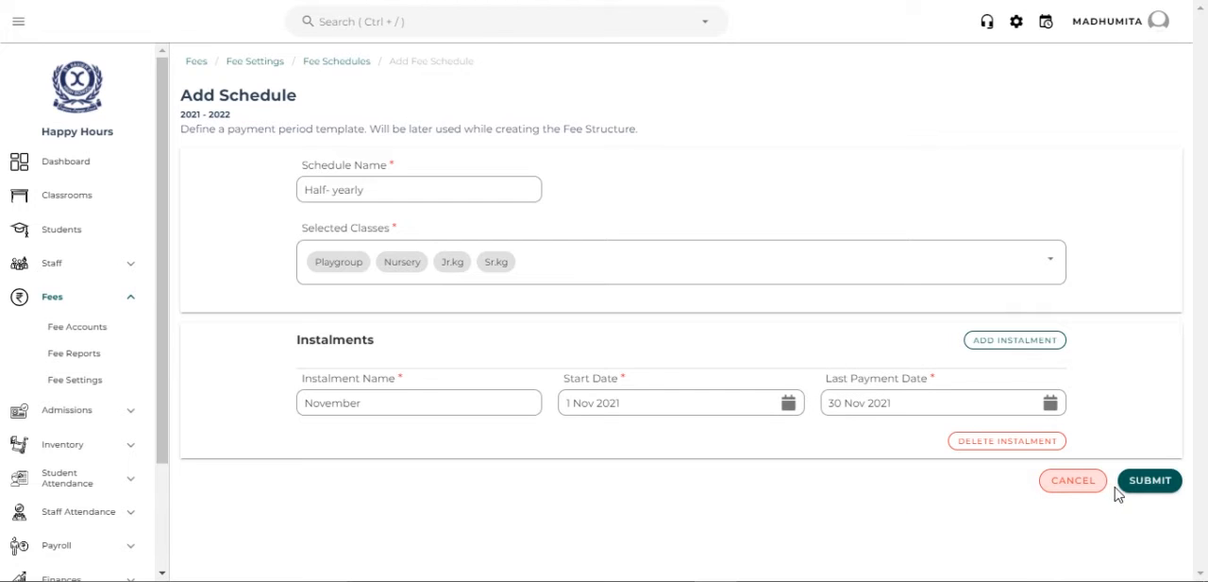
click(1127, 491)
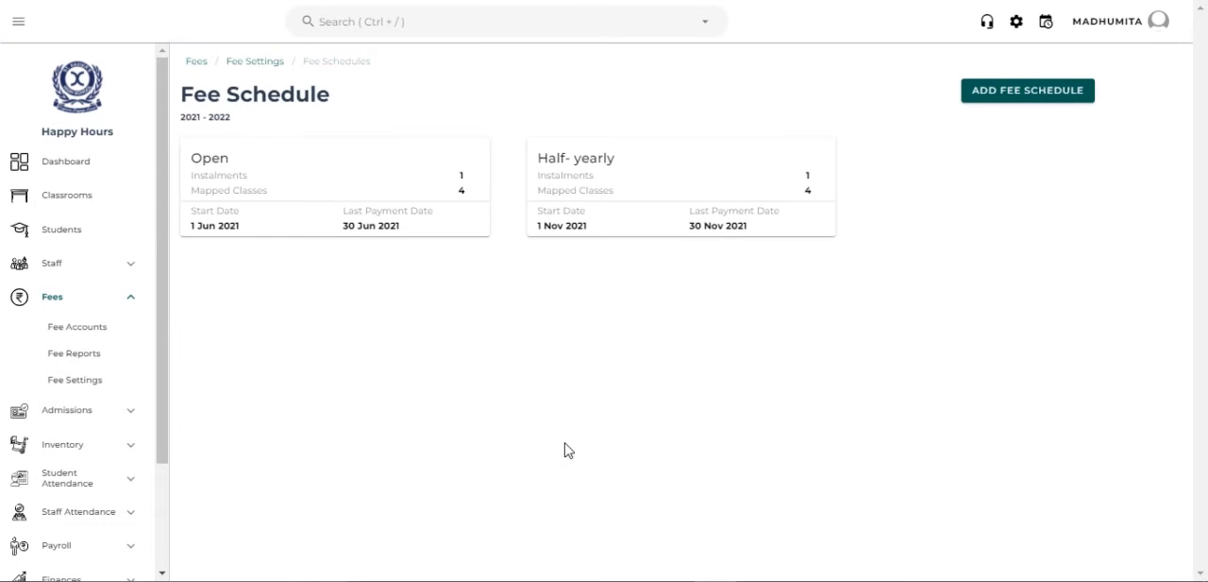
- Open the Half- yearly fee schedule for editing and add a second instalment named January
click(617, 222)
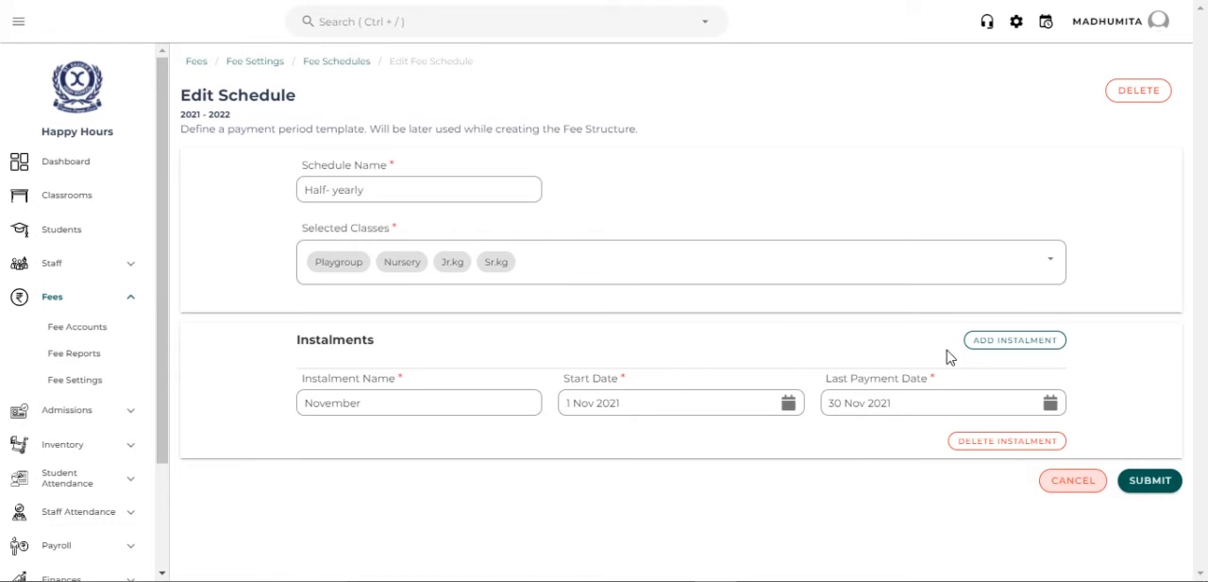
click(1022, 348)
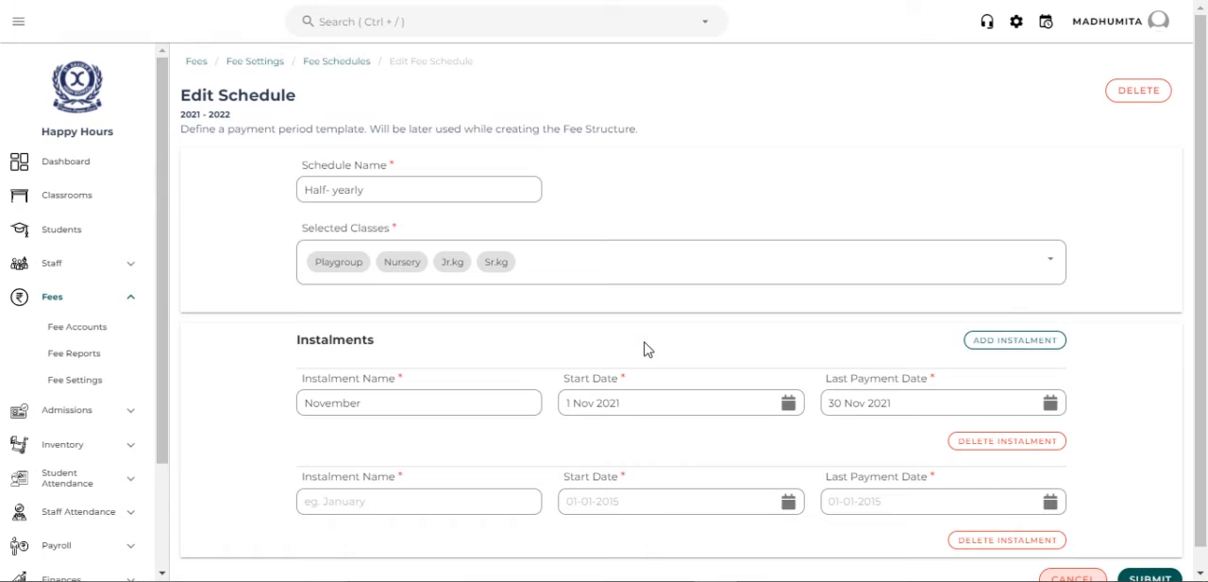
click(489, 510)
text(Jamu)
key(BackSpace)
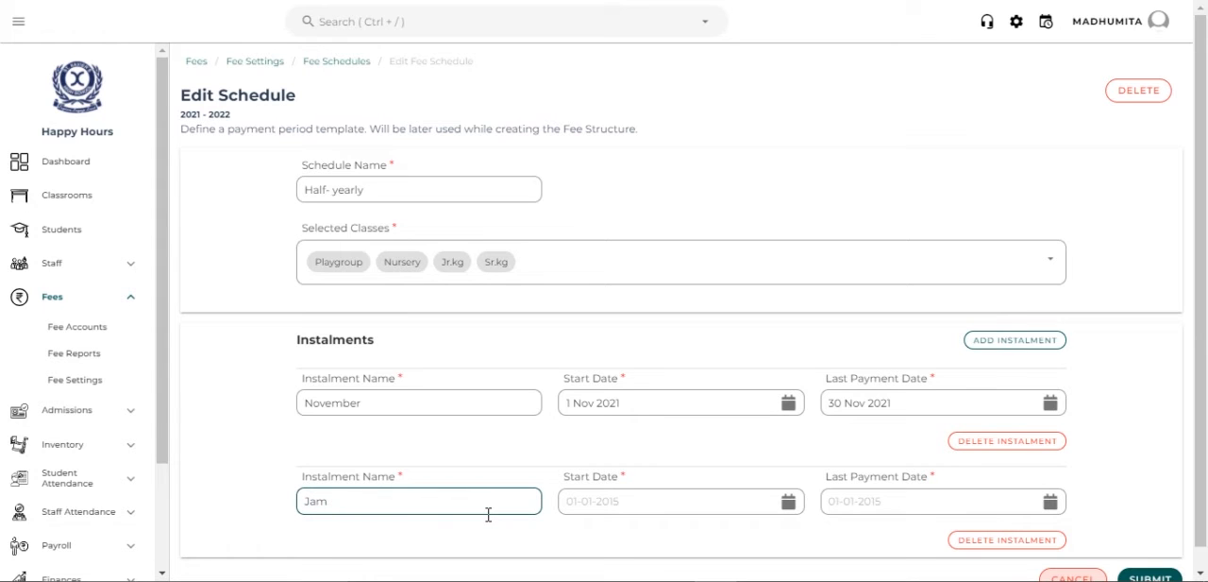
key(BackSpace)
text(nuary)
- Set the January instalment's start date to 1 Jan 2022 and last payment date to 31 Jan 2022, and submit the schedule
click(586, 509)
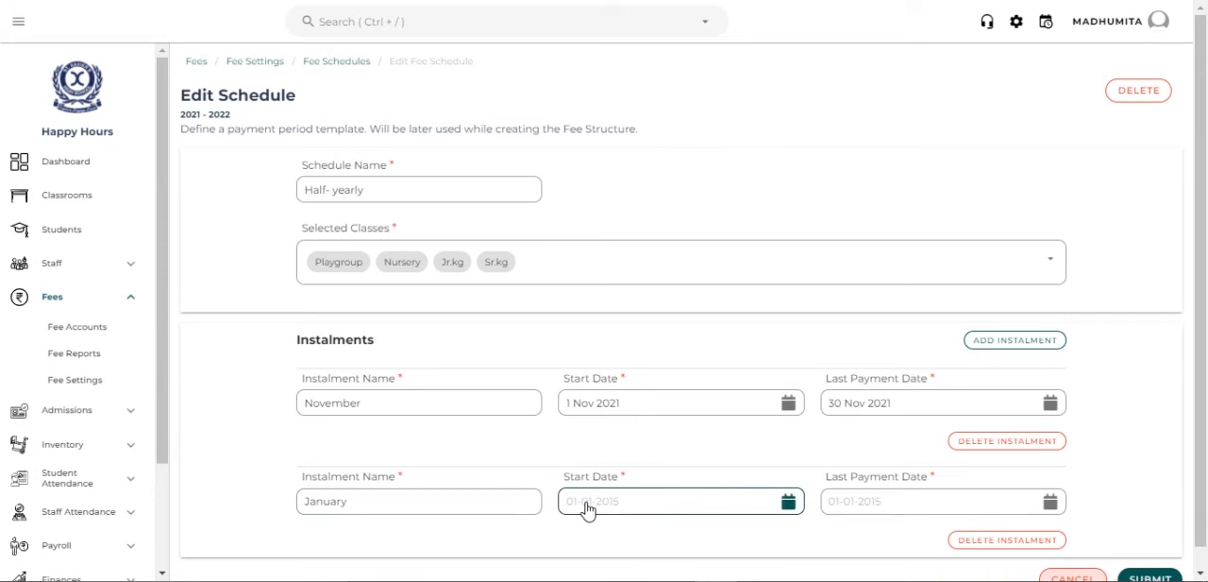
click(730, 420)
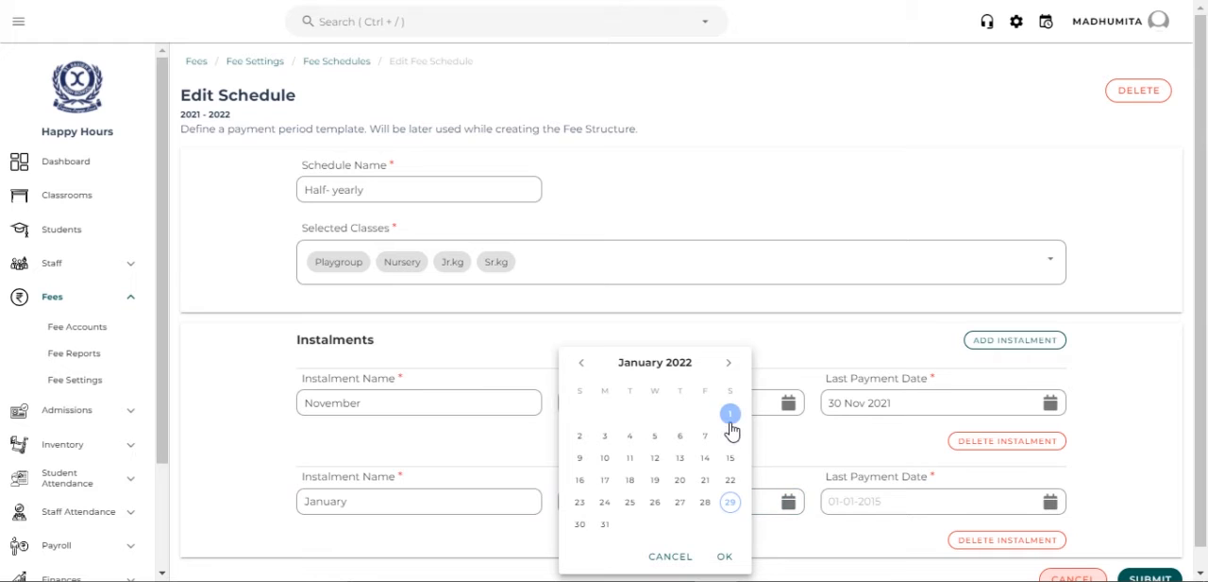
click(726, 557)
click(856, 504)
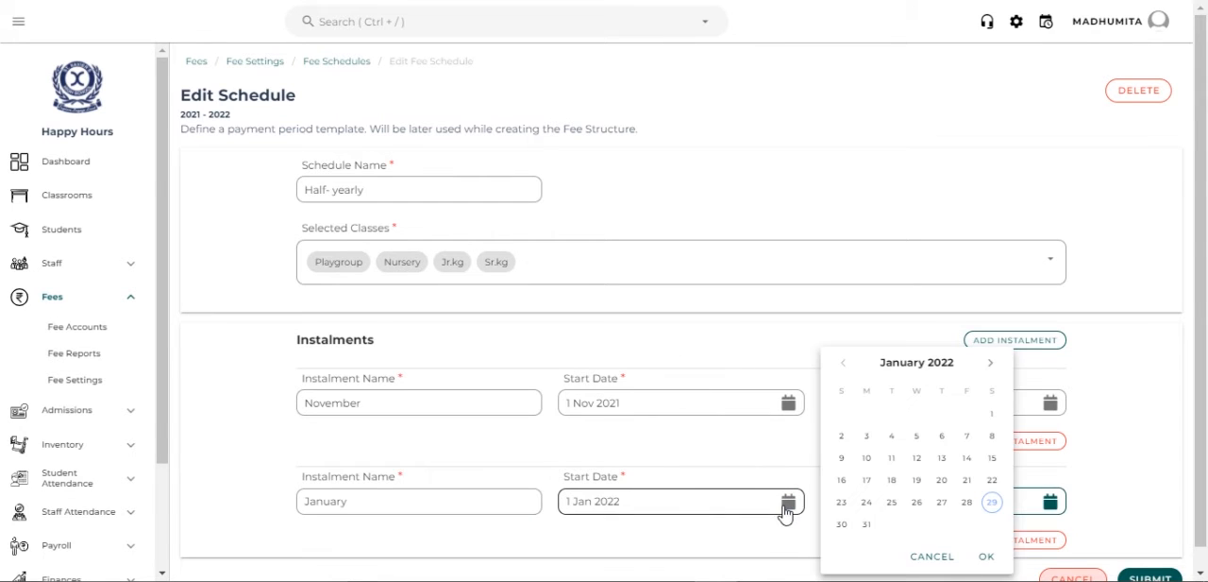
click(867, 525)
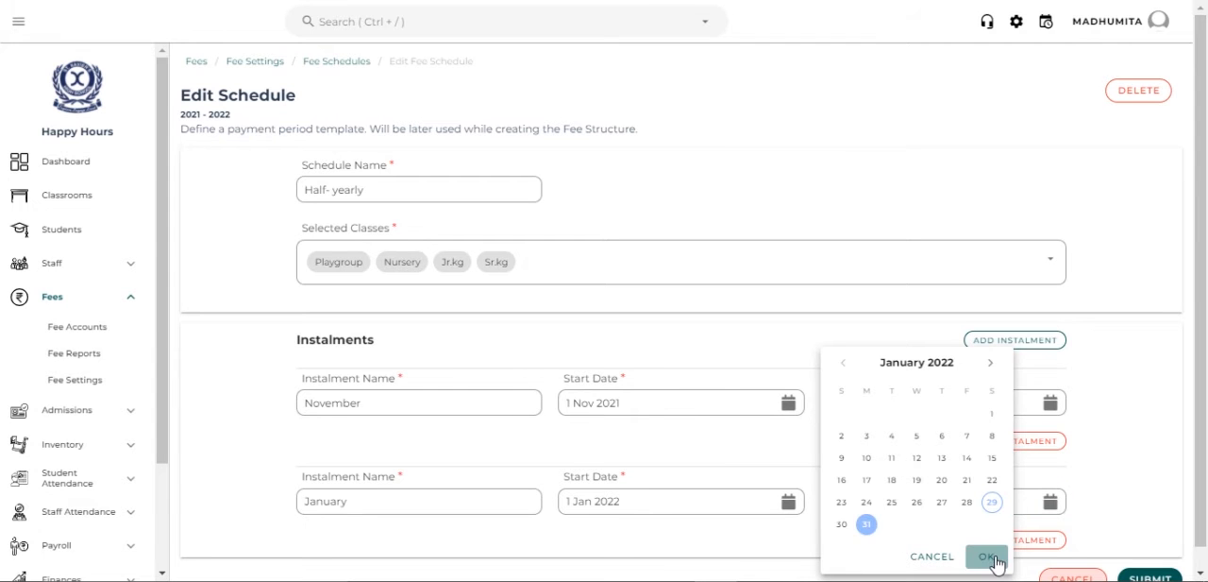
click(987, 557)
scroll(998, 563, down, 1)
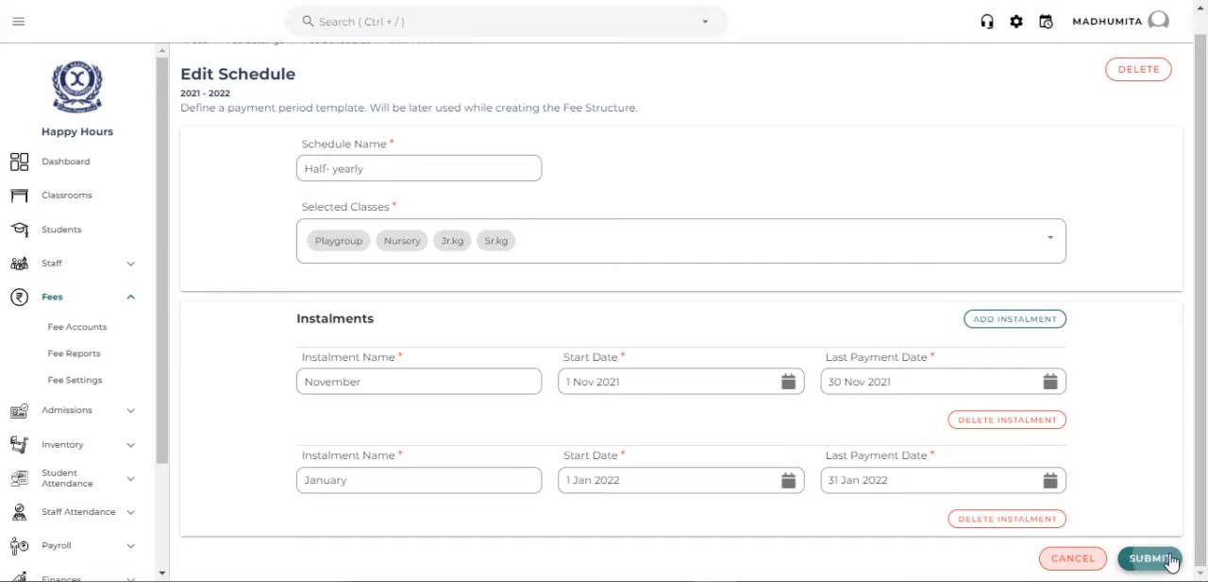
click(1171, 563)
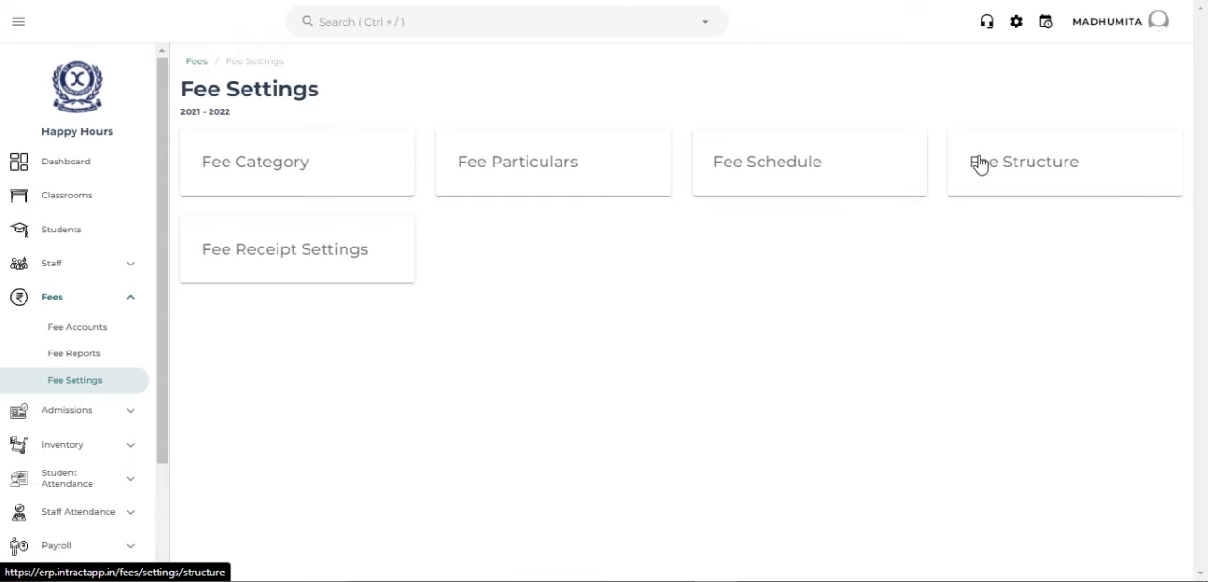
- Open the fee structure of the Playgroup class for the NA category
click(1019, 180)
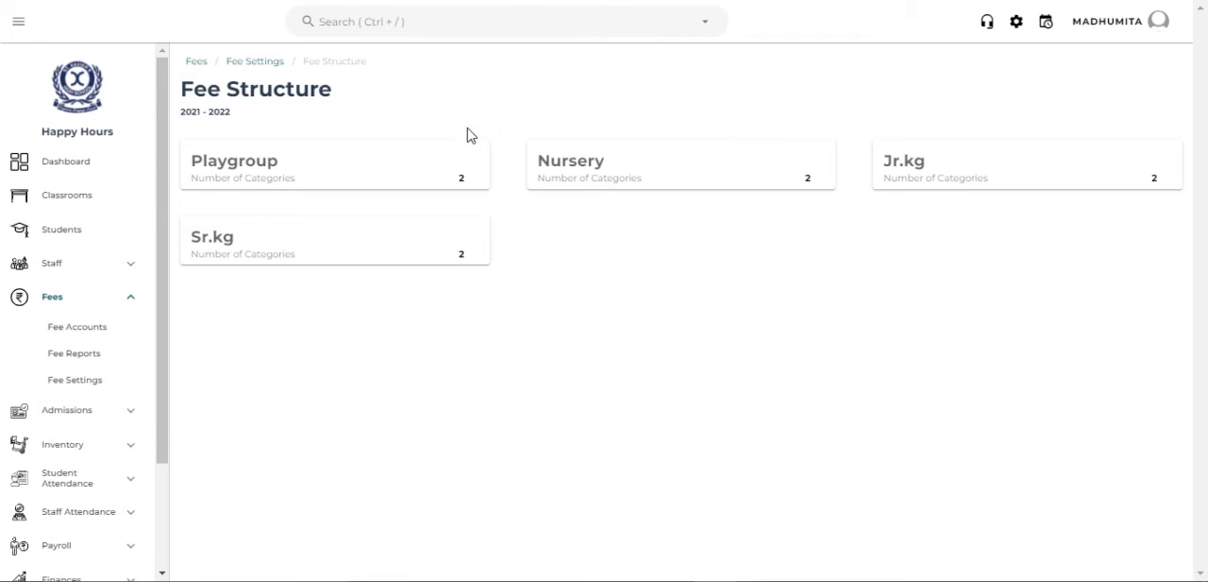
click(367, 171)
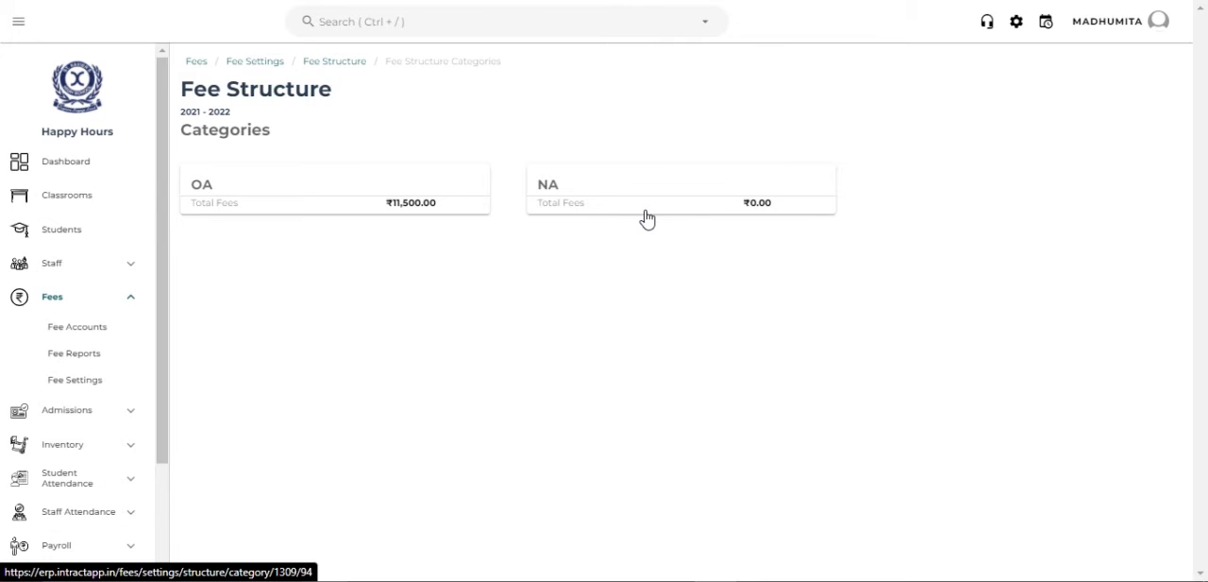
click(344, 65)
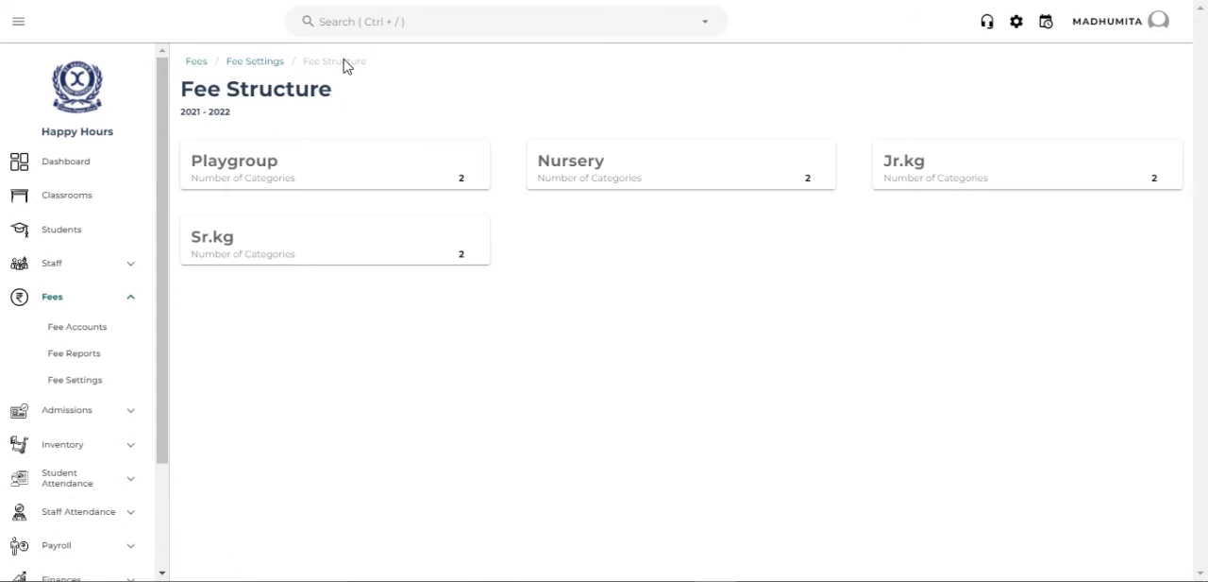
click(372, 178)
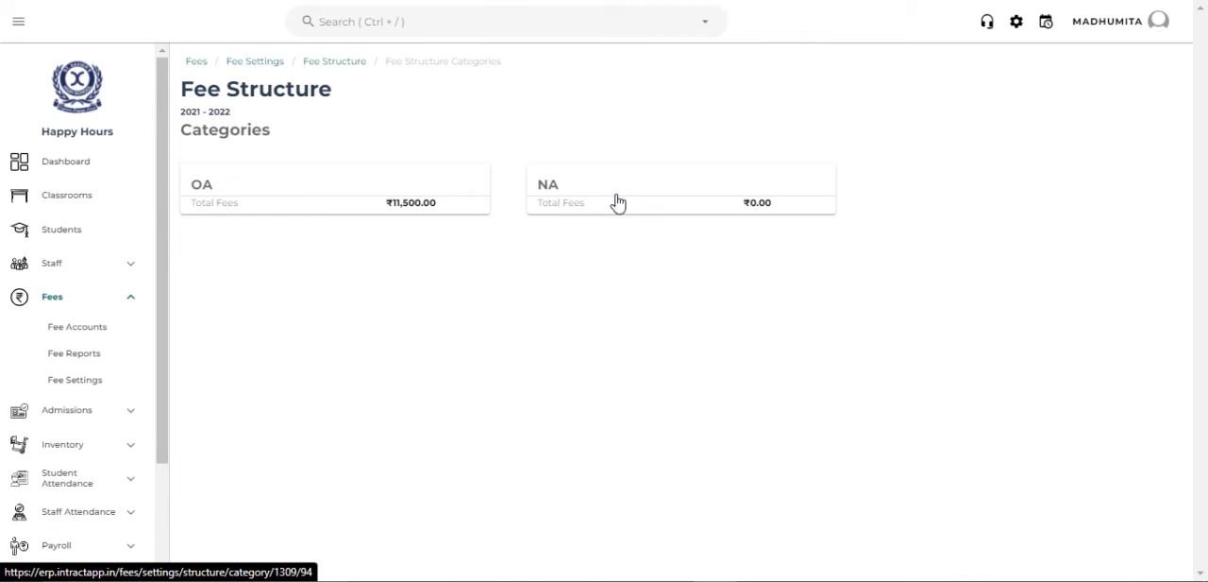
click(617, 203)
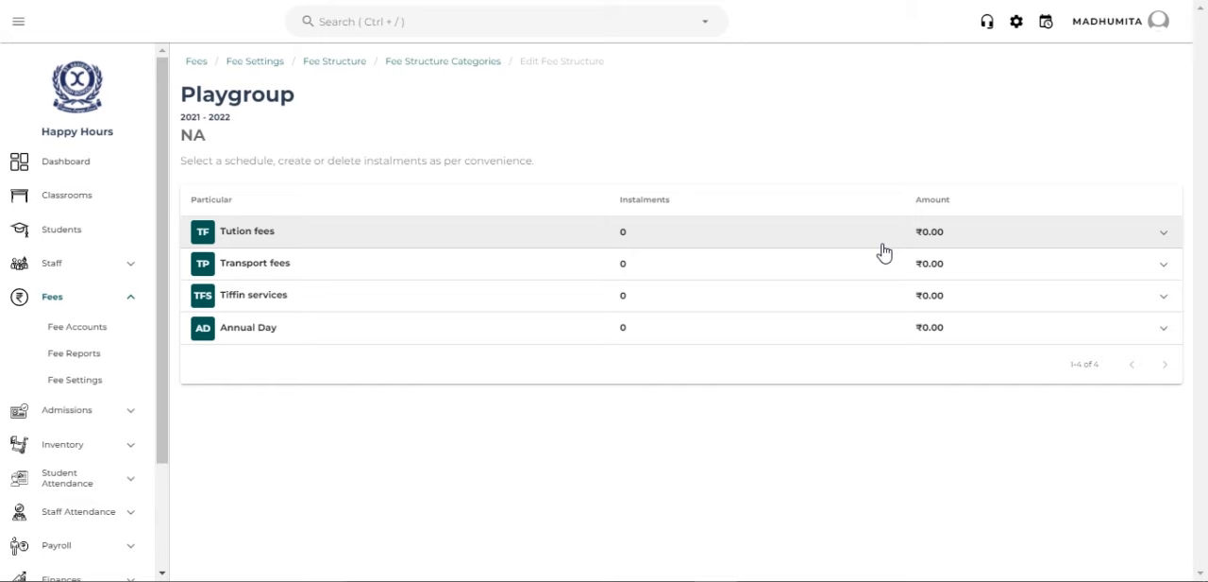
- Assign the Half- yearly fee schedule to the Tution fees particular and save it
click(884, 252)
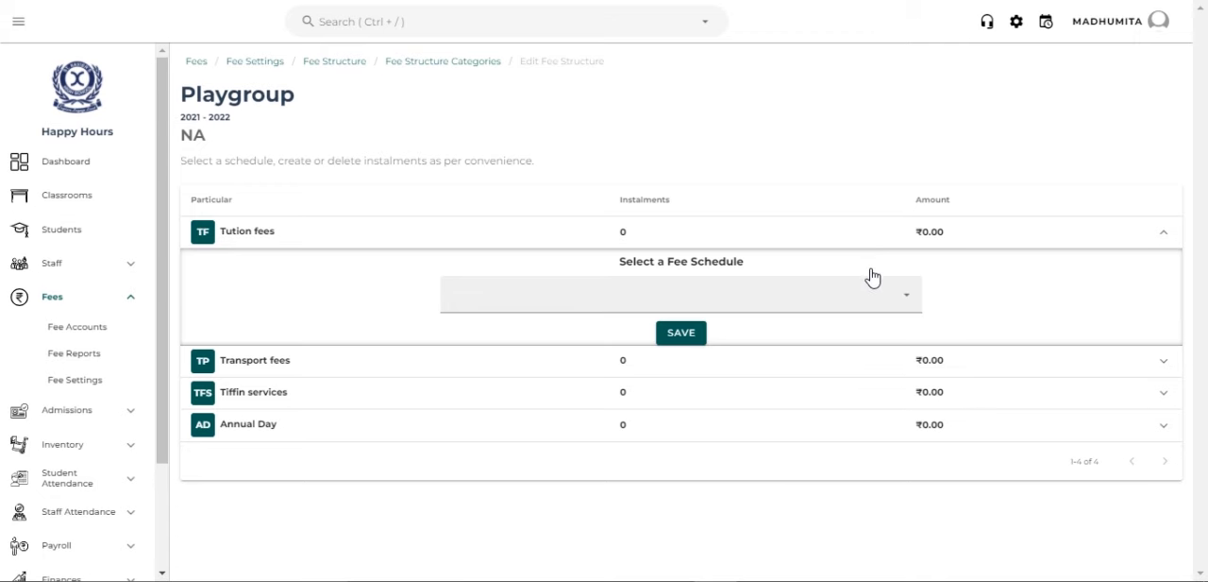
click(837, 312)
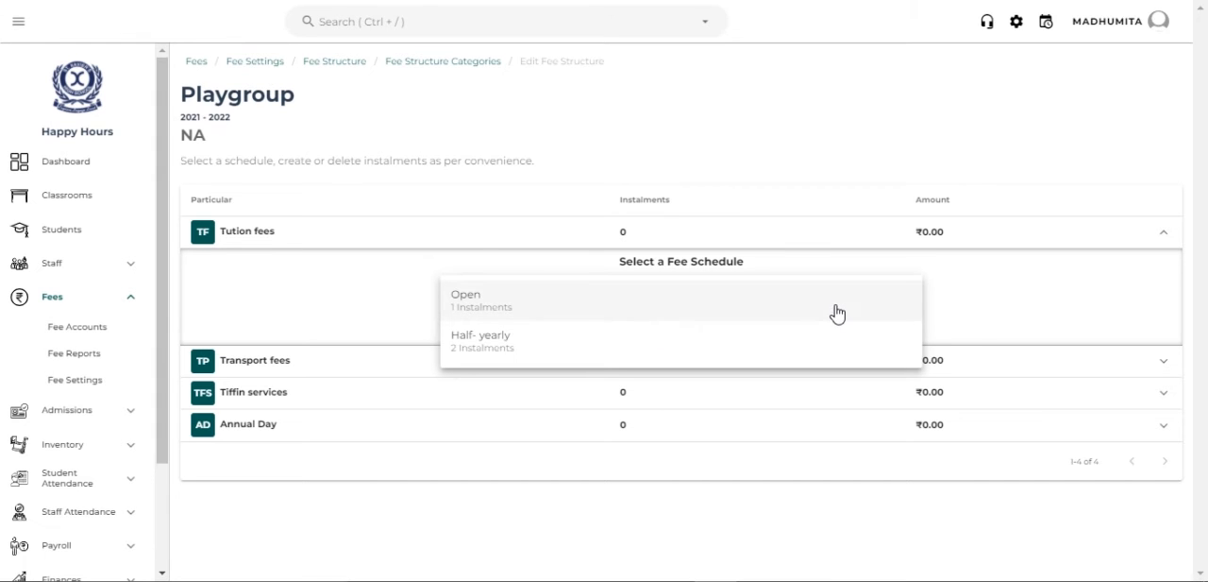
click(772, 343)
click(693, 334)
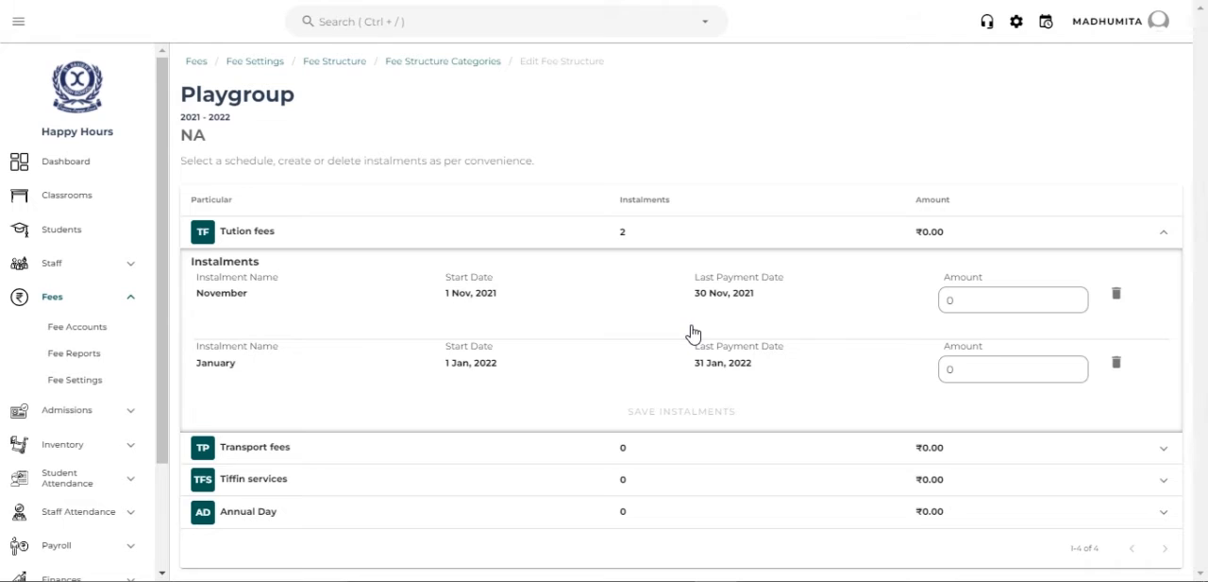
- Set the November and January instalments of Tution fees to 1000 each and save them
click(976, 305)
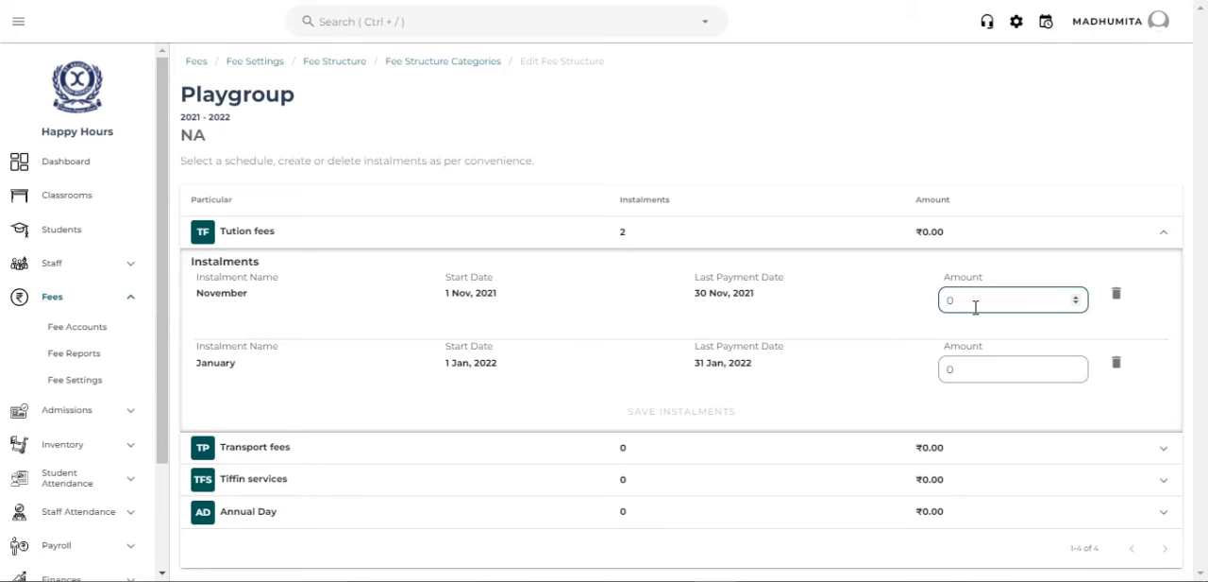
key(BackSpace)
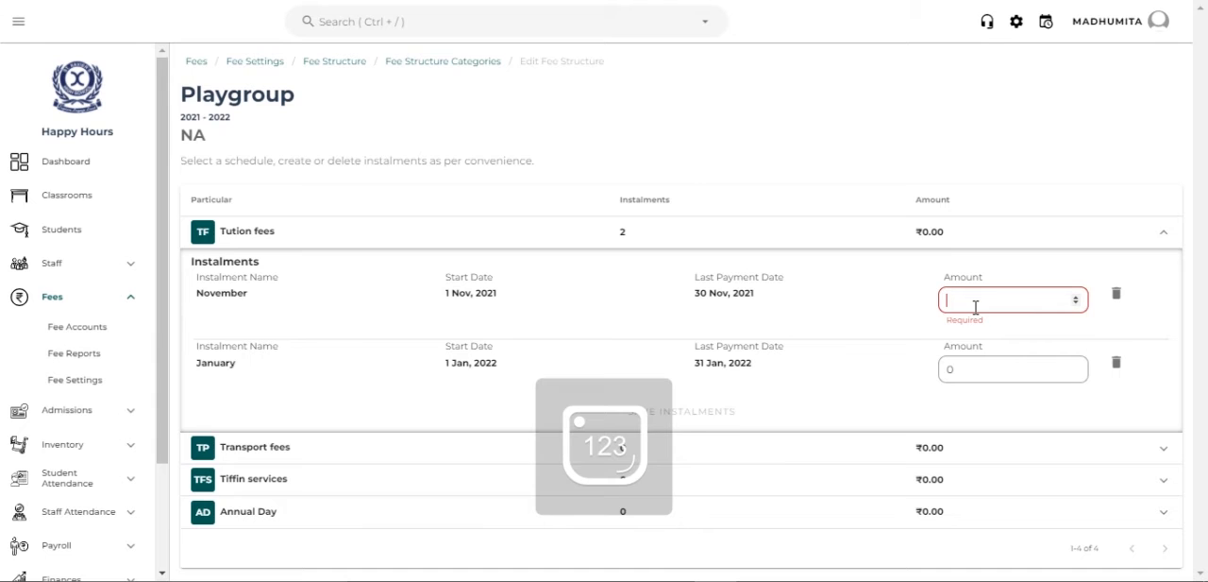
text(1000)
click(984, 356)
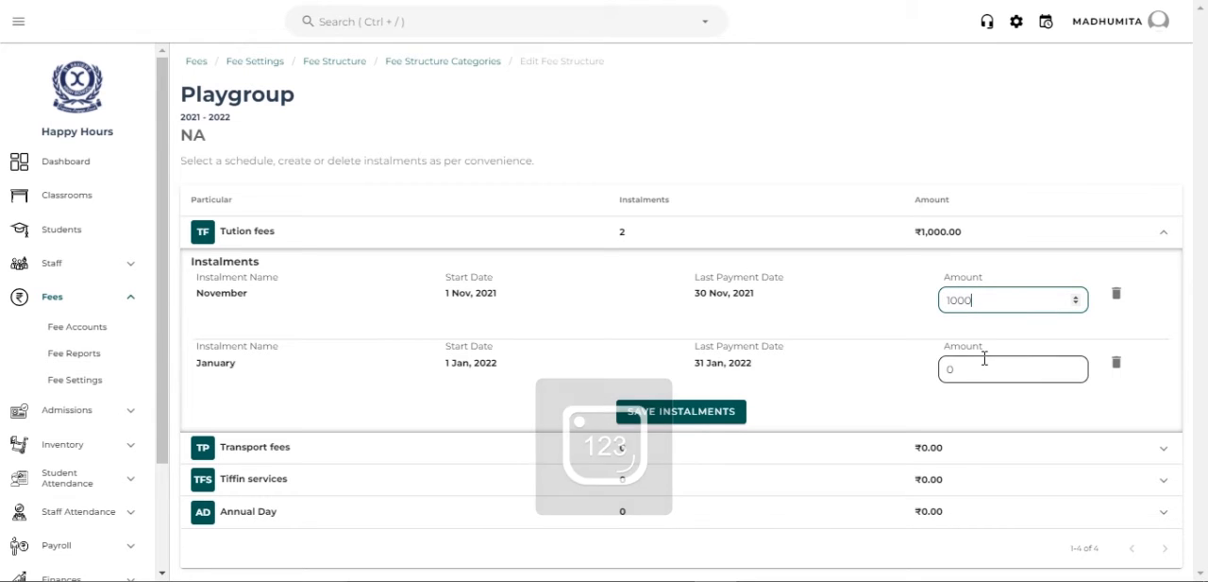
key(BackSpace)
text(10000)
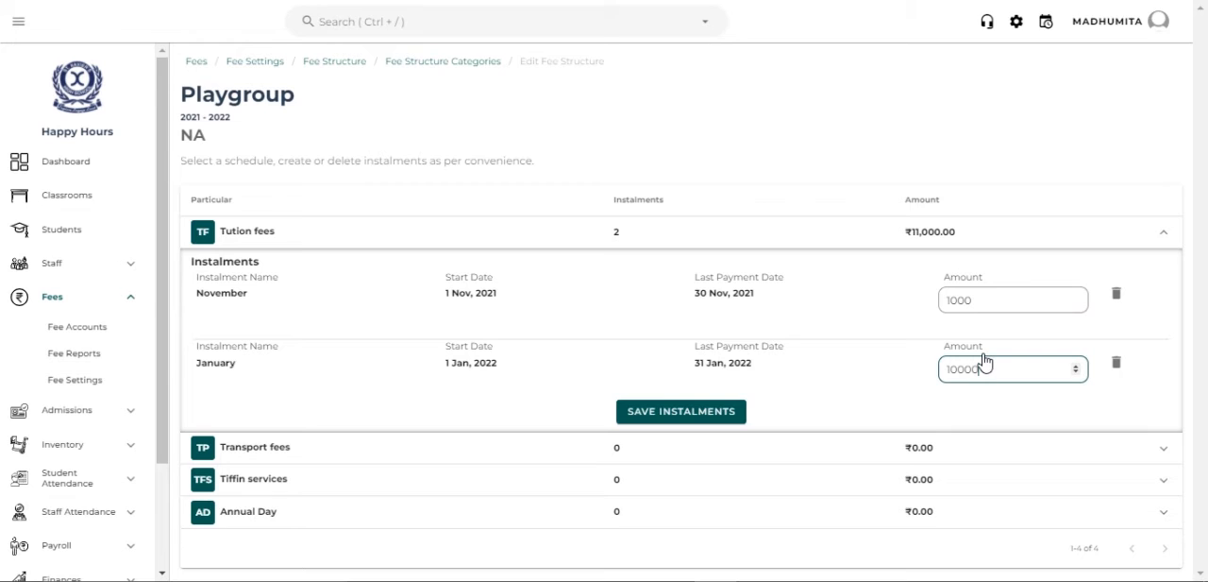
key(BackSpace)
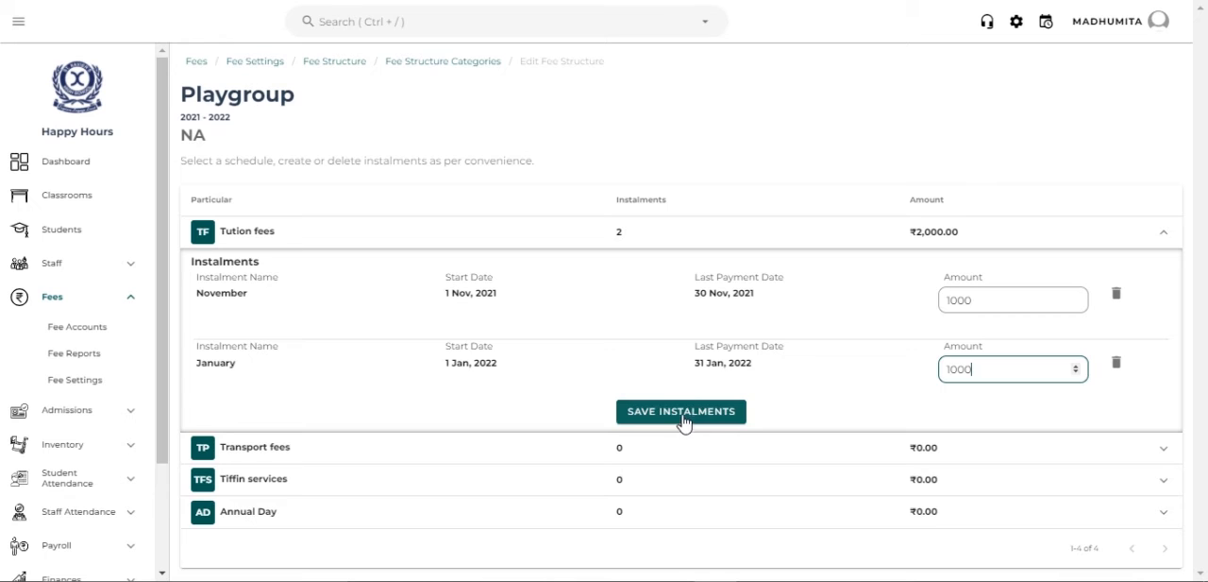
click(684, 419)
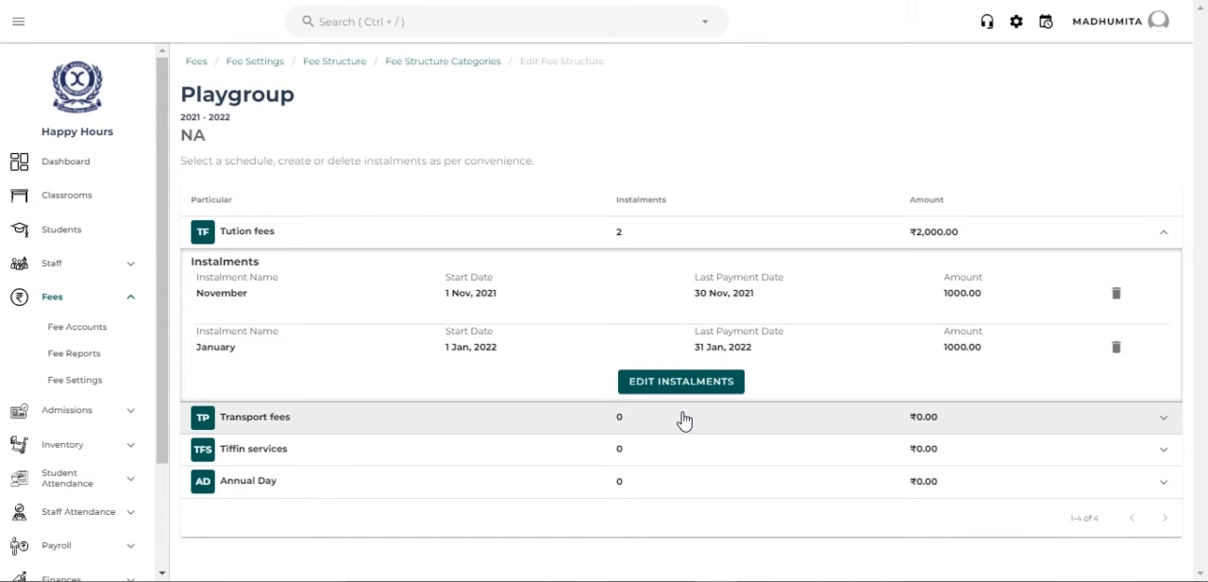
- Assign the Half- yearly fee schedule to the Transport fees particular and save it
click(685, 420)
scroll(685, 420, down, 1)
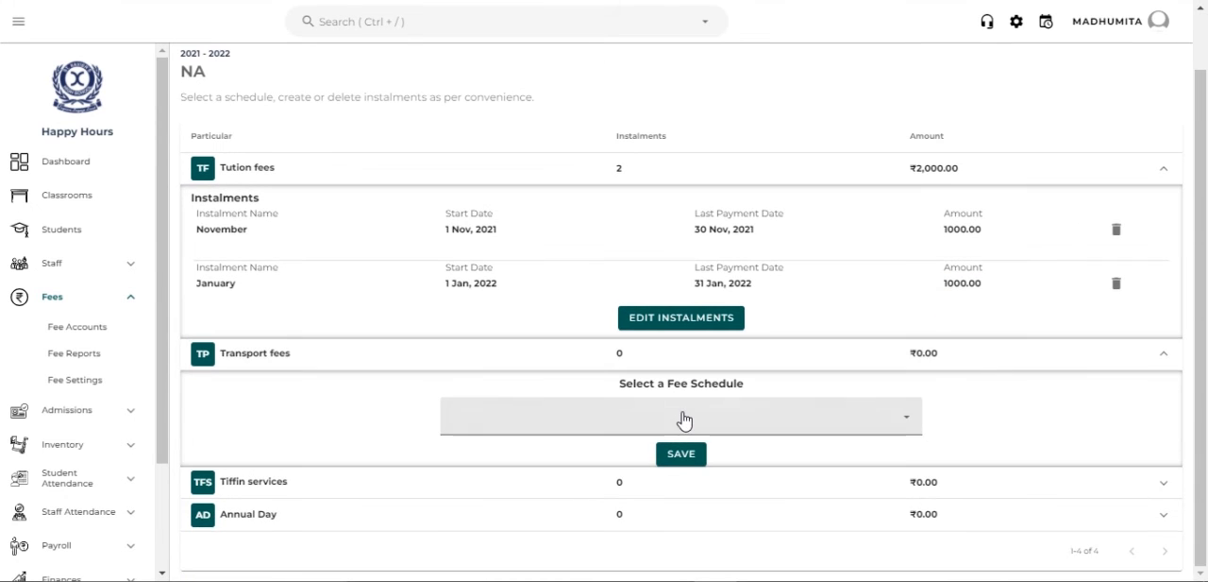
click(685, 420)
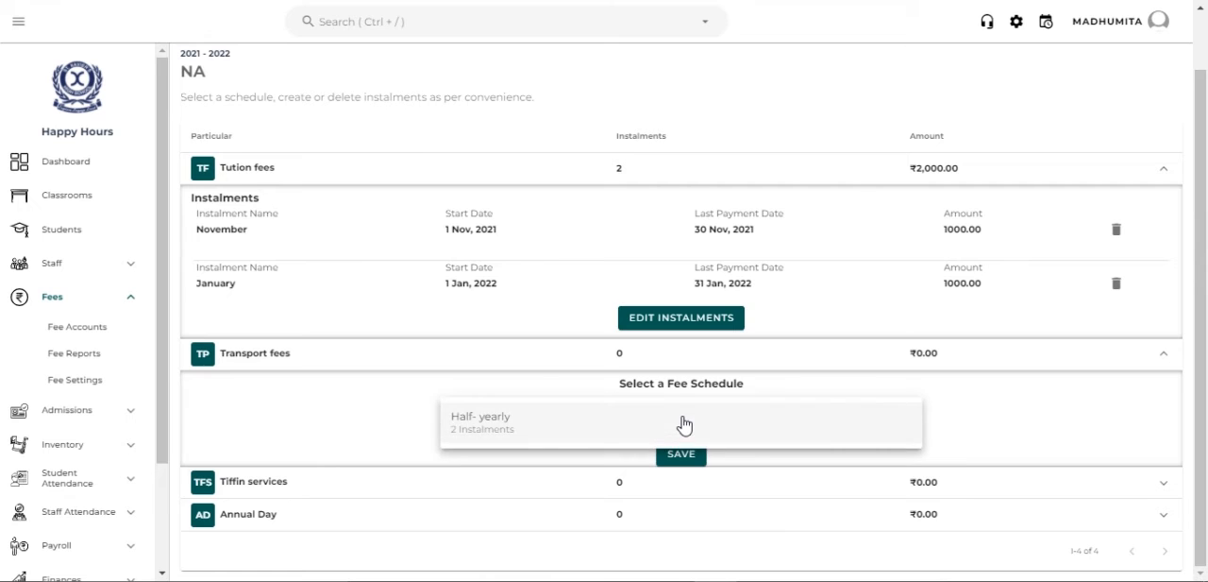
click(684, 423)
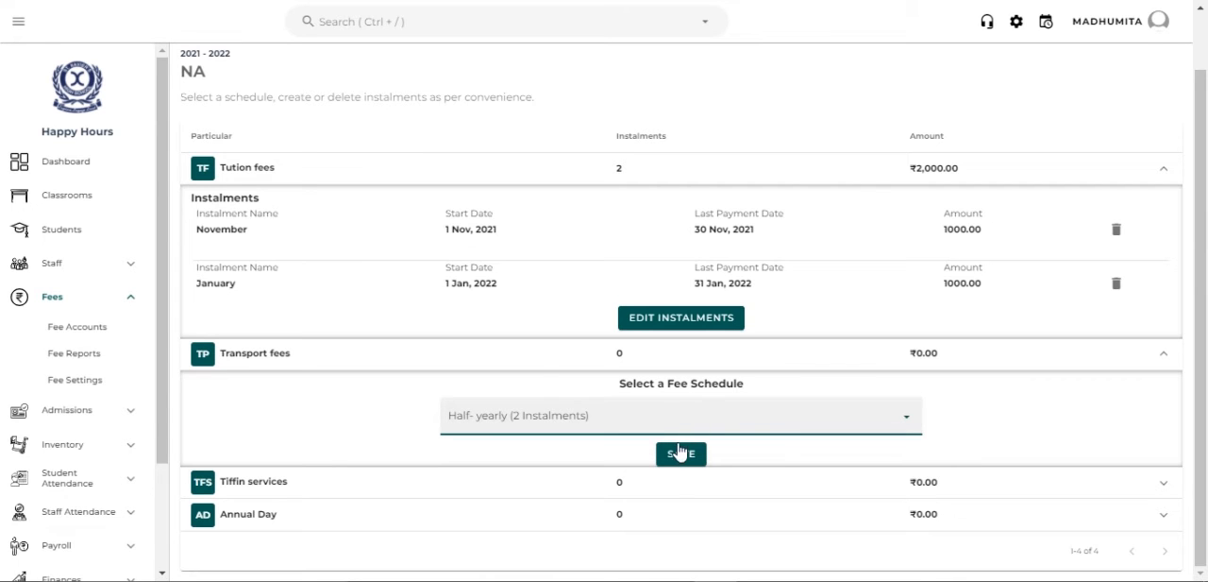
click(680, 453)
- Set the Transport fees instalments to 500 for November and 250 for January, and save them
scroll(949, 348, down, 1)
click(950, 348)
text(500)
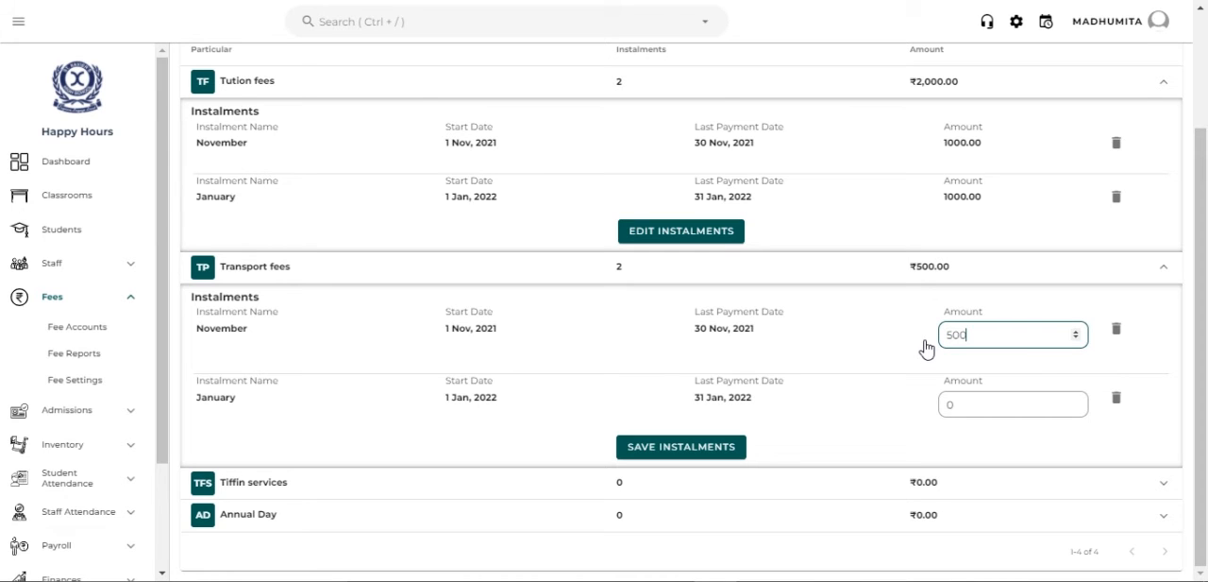
click(953, 402)
text(250)
click(742, 449)
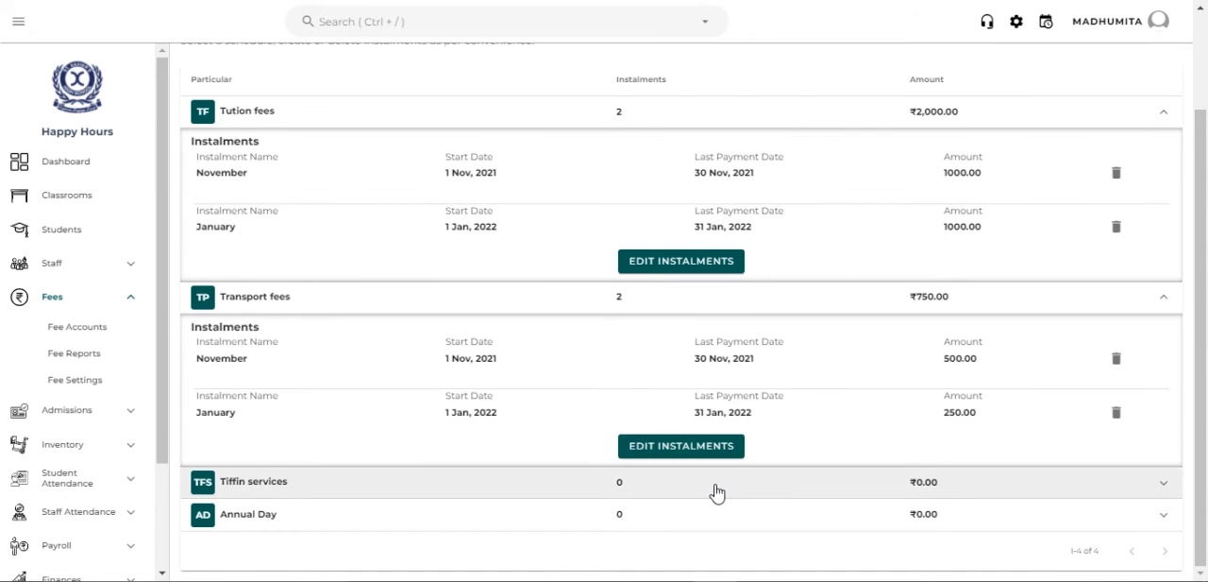
- Assign the Half- yearly fee schedule to the Tiffin services particular and save it
click(714, 489)
click(701, 461)
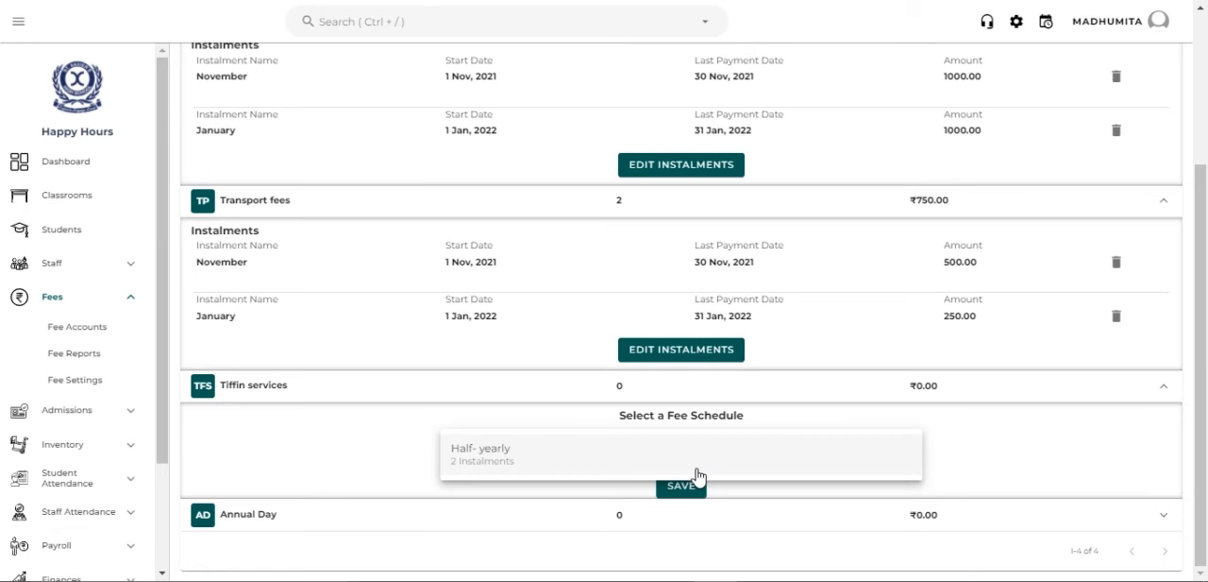
click(691, 466)
click(682, 486)
- Set the November and January instalments of Tiffin services to 250 each and save them
scroll(688, 494, down, 2)
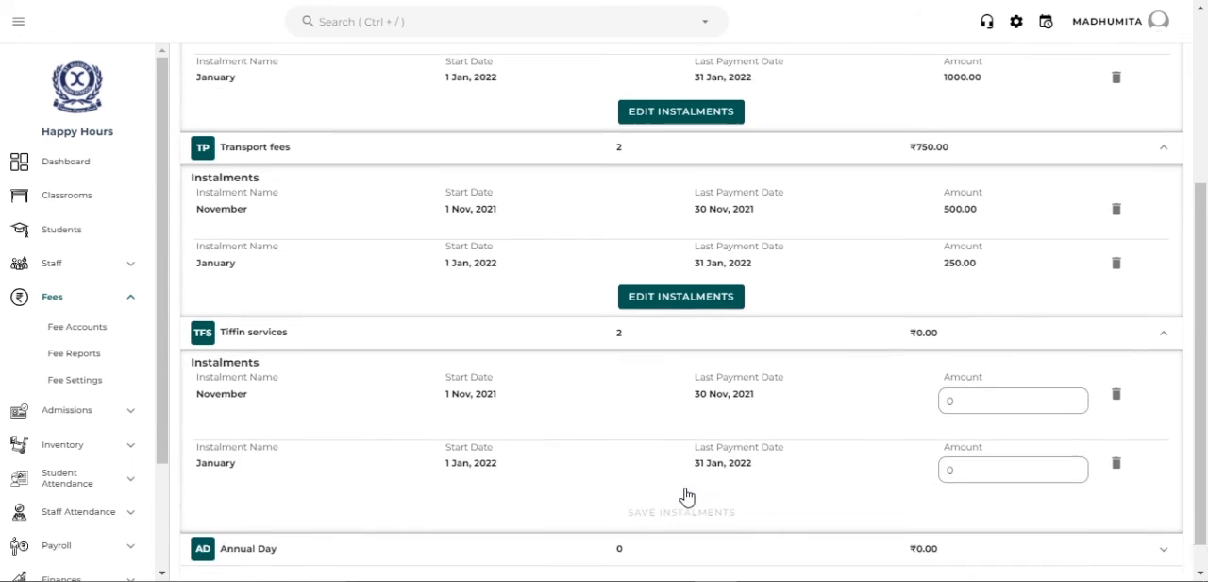
click(982, 370)
double_click(948, 368)
text(250)
click(966, 432)
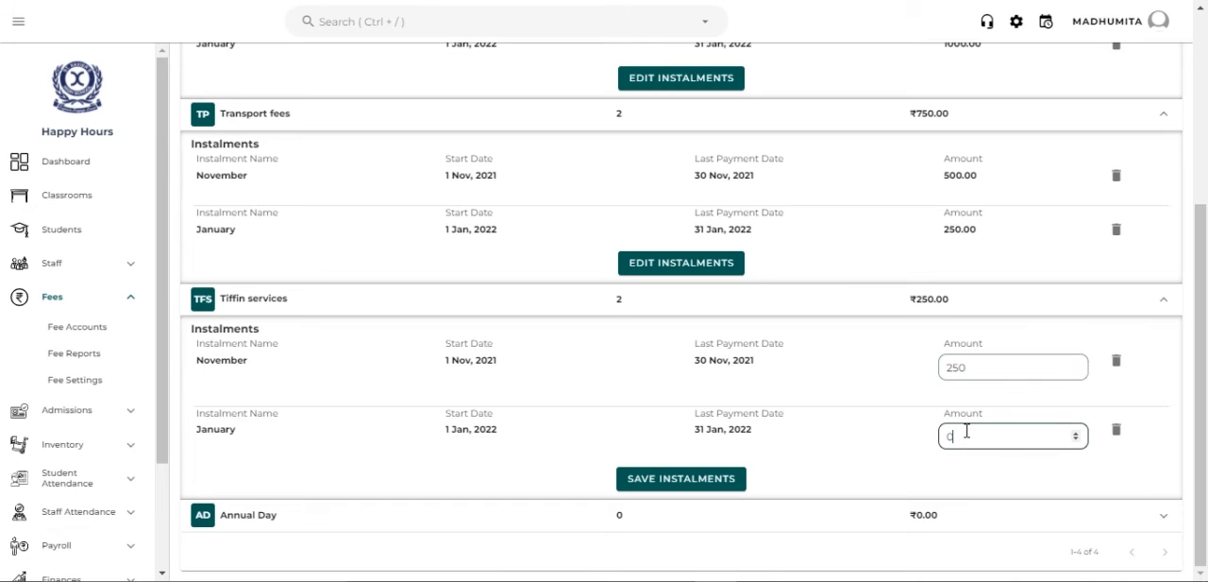
key(BackSpace)
text(250)
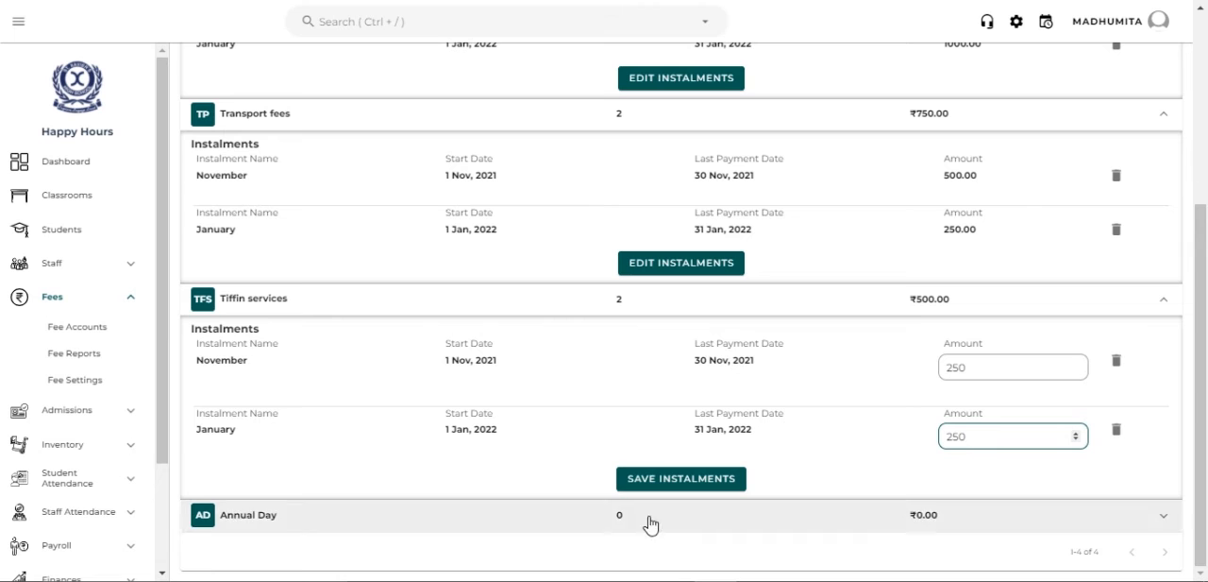
click(671, 481)
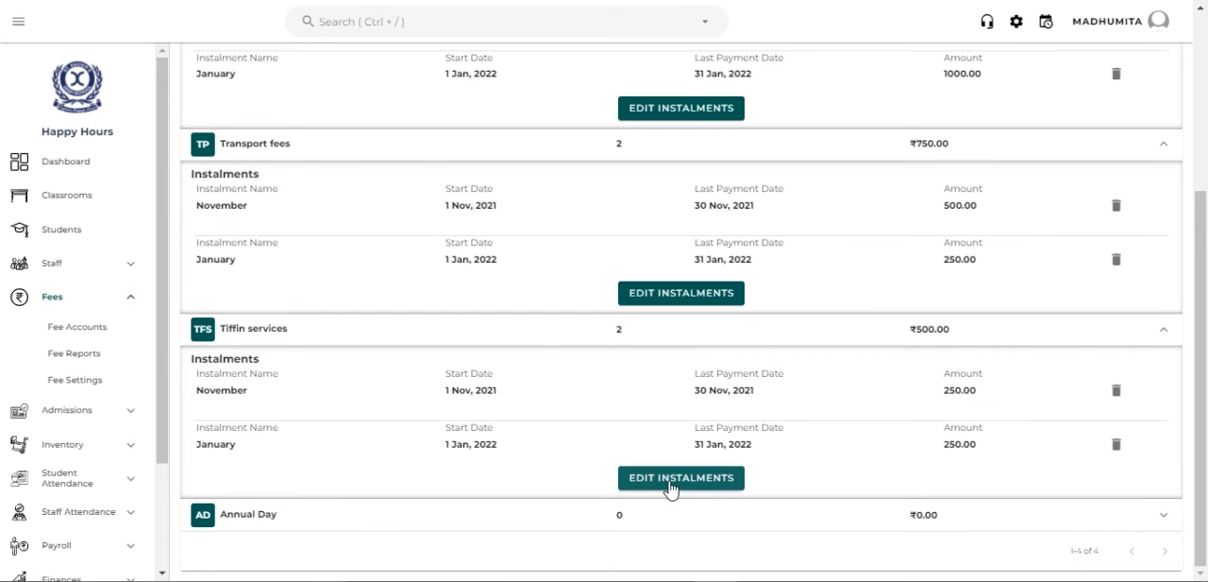
- Assign the Half- yearly fee schedule to the Annual Day particular and save it
click(664, 517)
scroll(665, 491, down, 2)
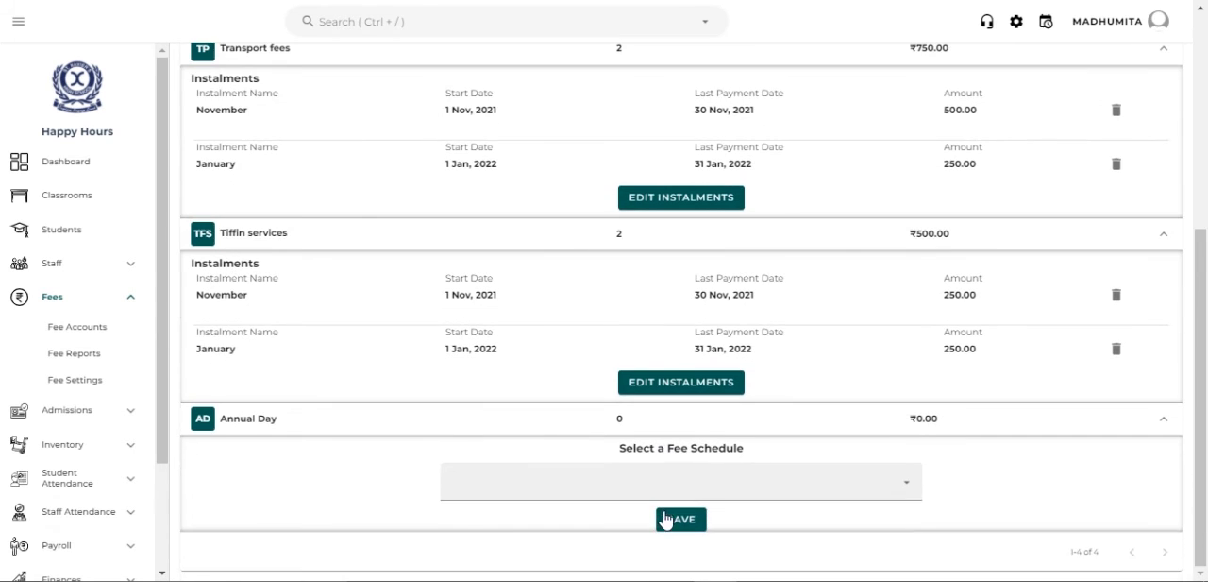
click(665, 475)
click(654, 491)
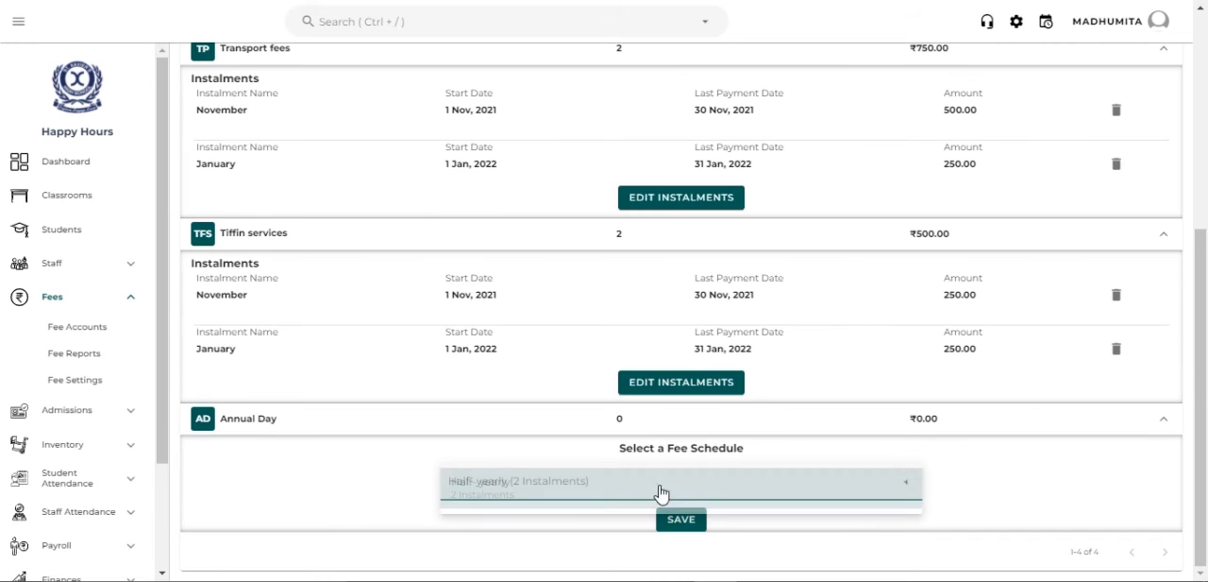
click(694, 519)
- Set the November instalment of Annual Day to 500 and save the instalments
click(1017, 482)
key(BackSpace)
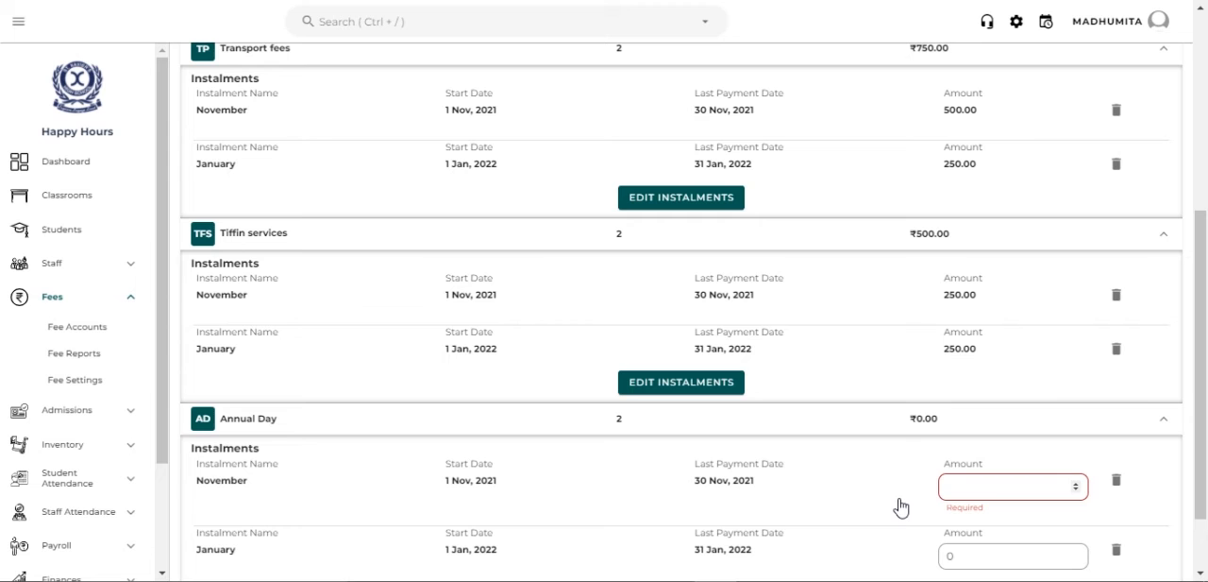
text(500)
scroll(902, 507, down, 1)
click(714, 510)
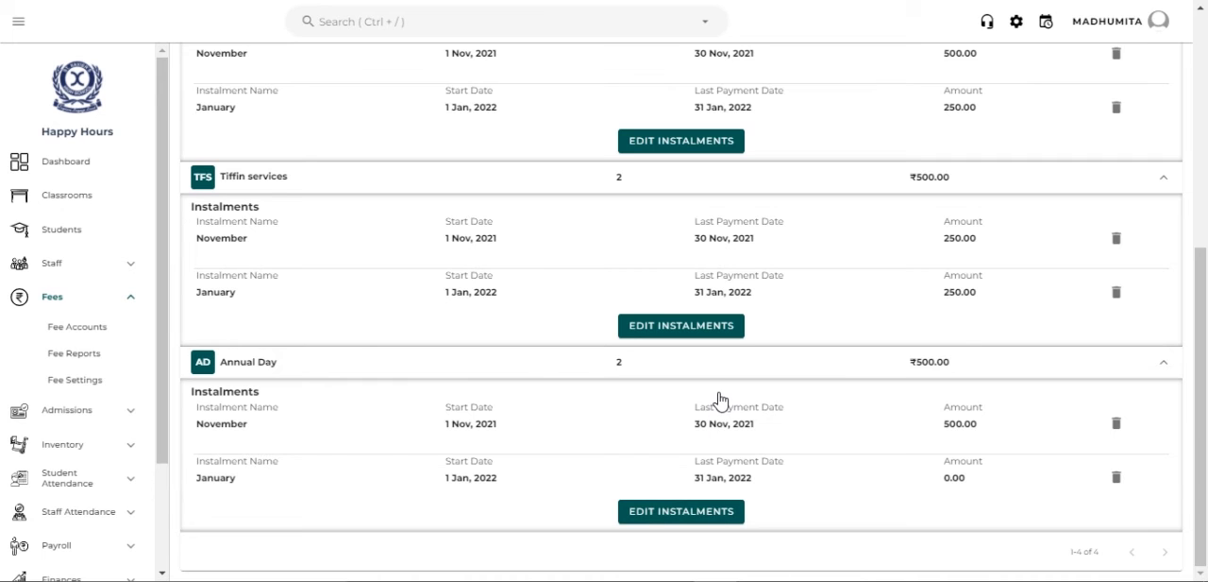
- Collapse the instalment details of Tution fees, Transport fees, Tiffin services and Annual Day
scroll(721, 400, up, 5)
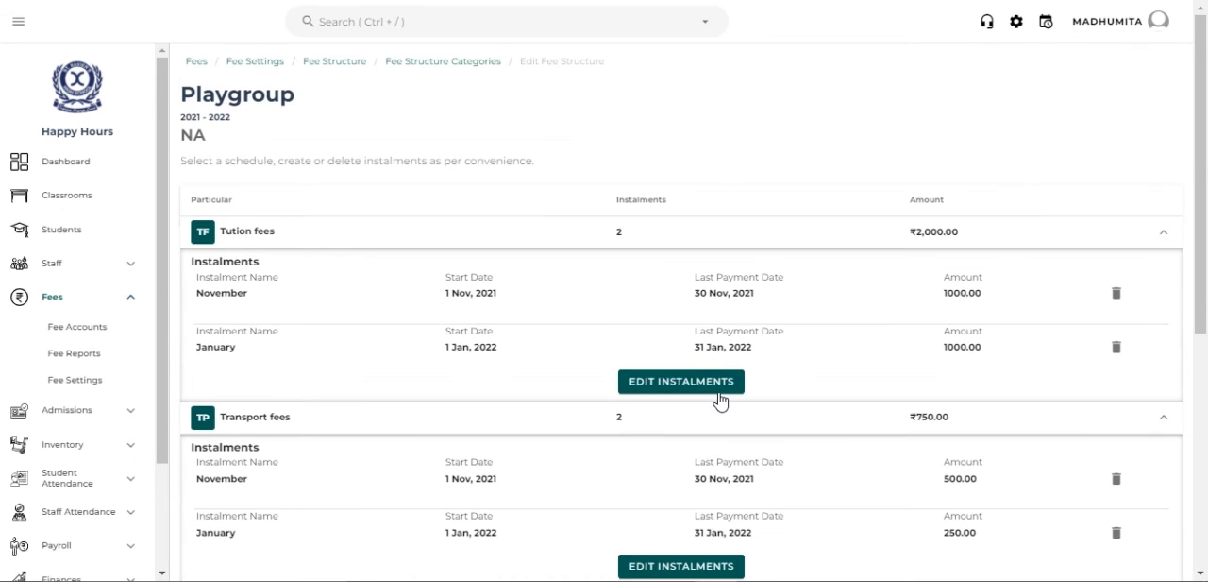
click(1042, 244)
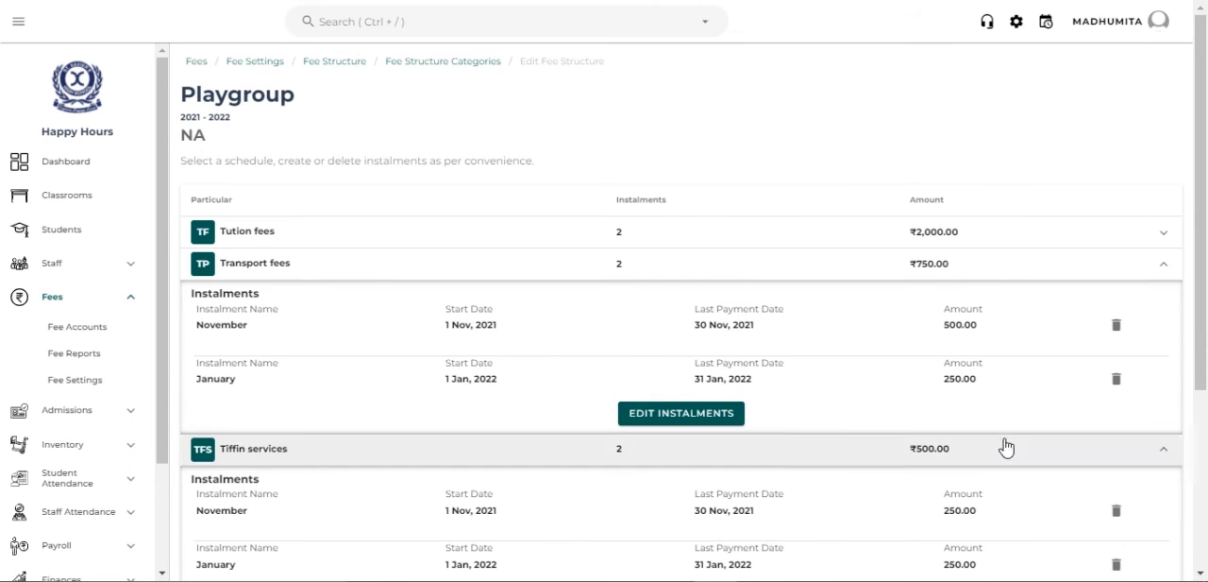
click(1012, 267)
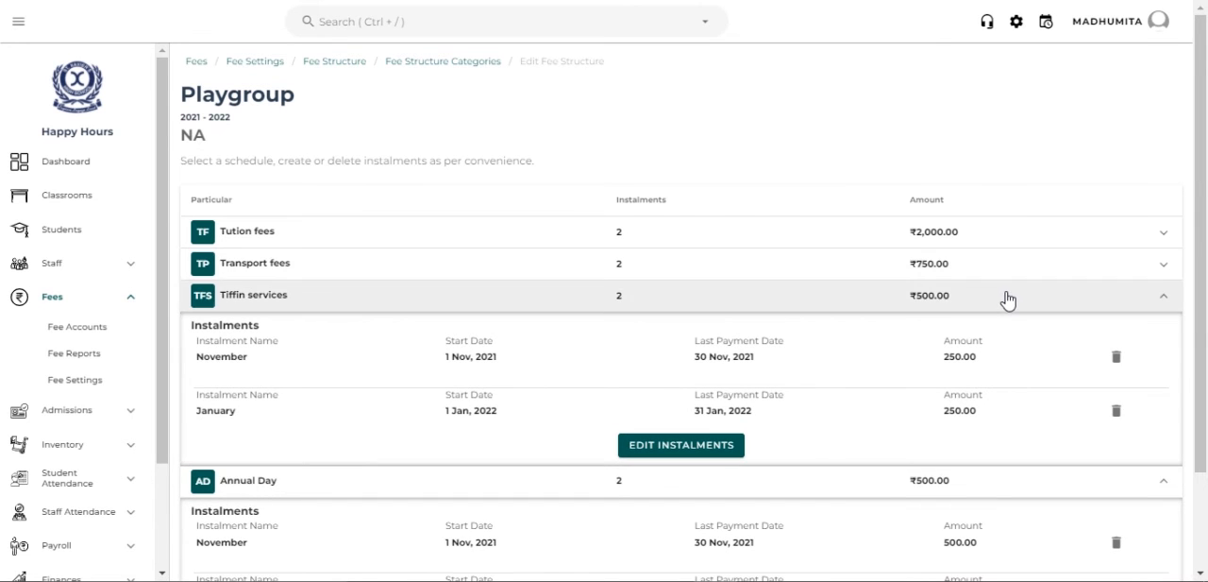
click(1008, 298)
click(999, 339)
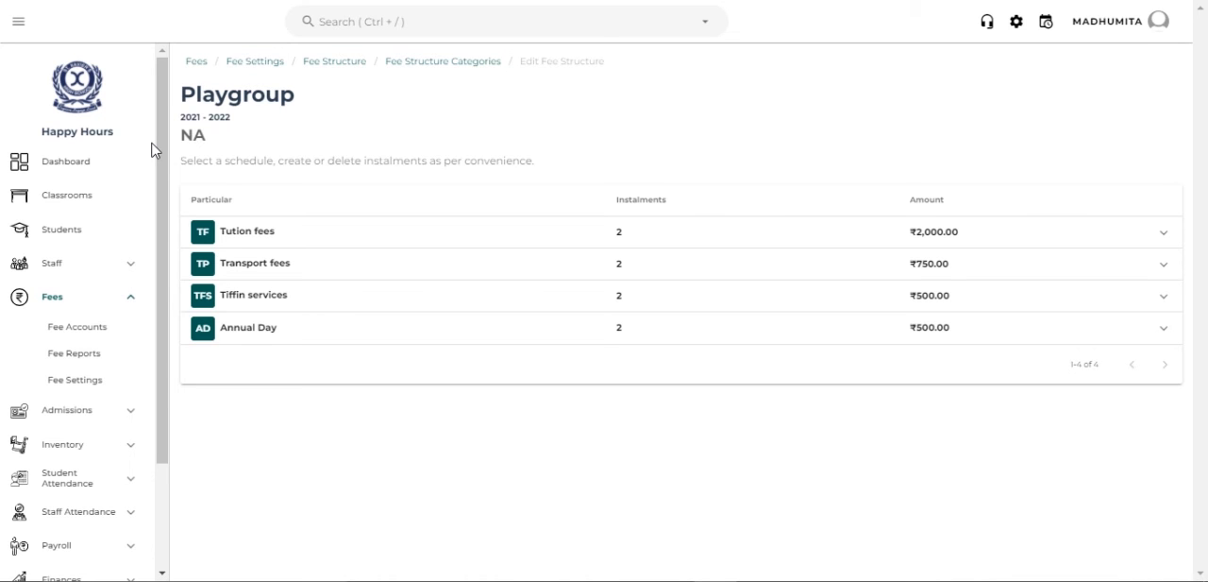
- Leave the Playgroup fee structure and open Fee Receipt Settings within the fee settings
click(351, 71)
click(712, 156)
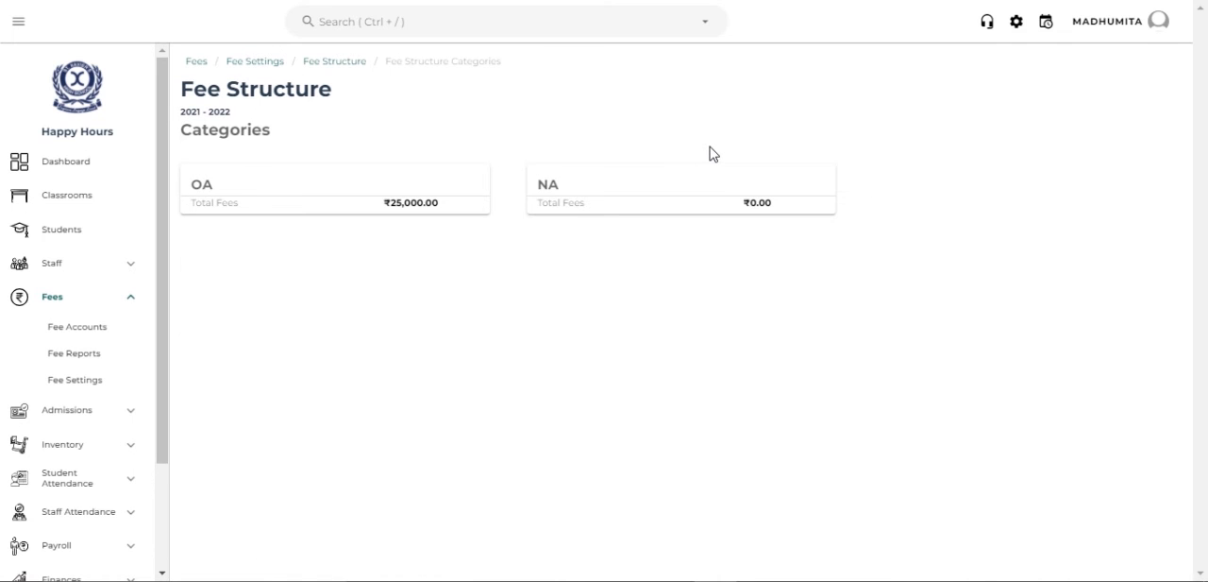
click(352, 65)
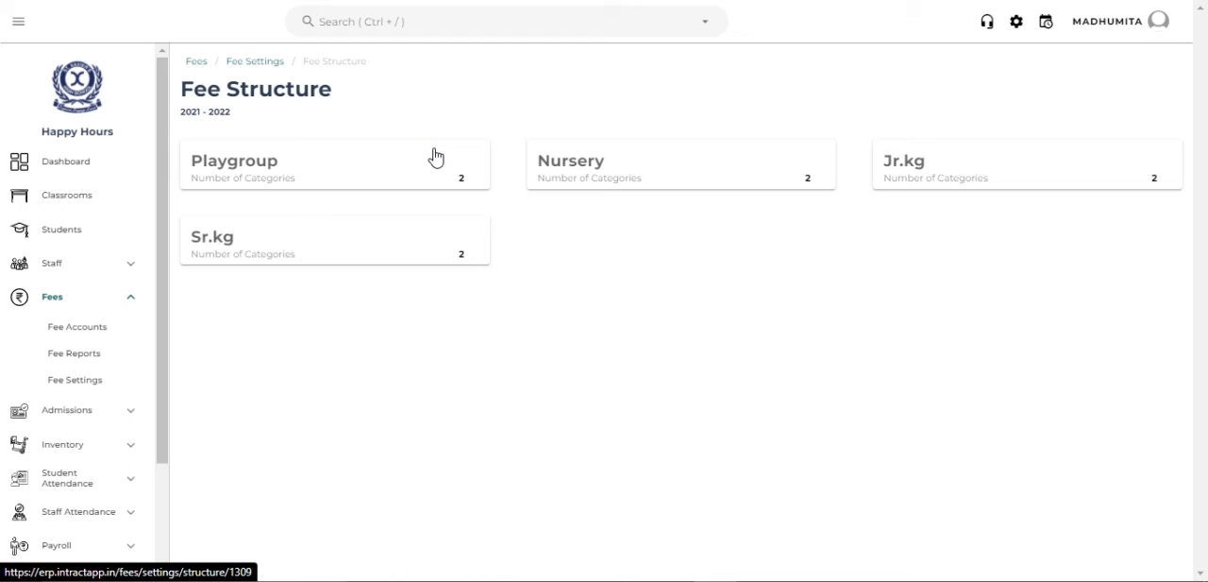
click(251, 61)
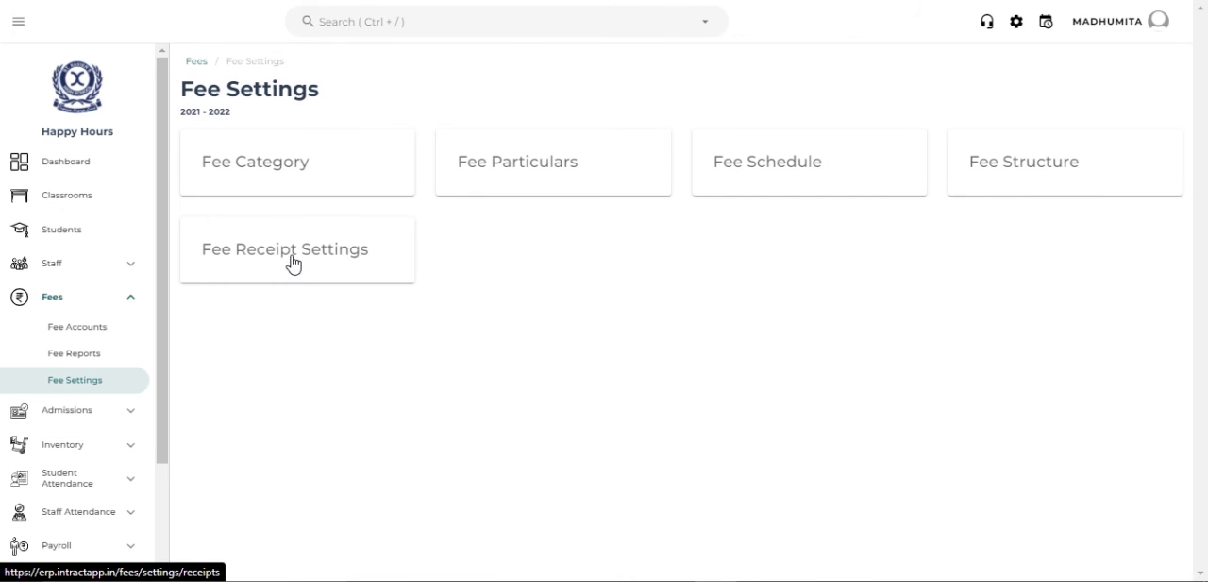
click(293, 257)
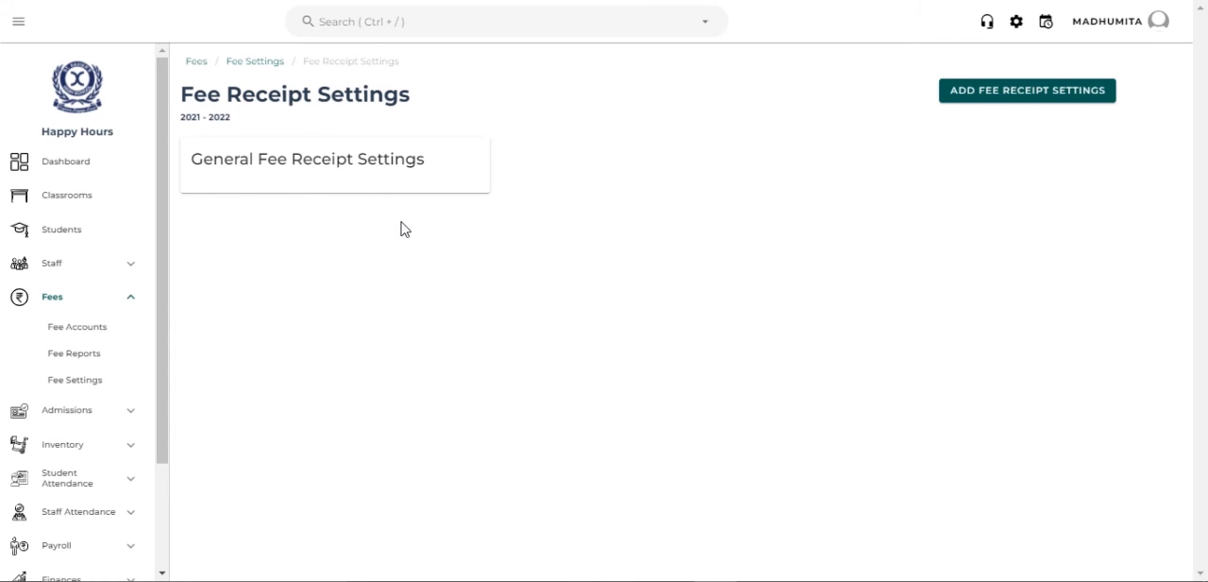
- Examine the General Fee Receipt Settings from categories and numbering to signature and display options, and return to the receipt settings list
click(366, 182)
click(357, 62)
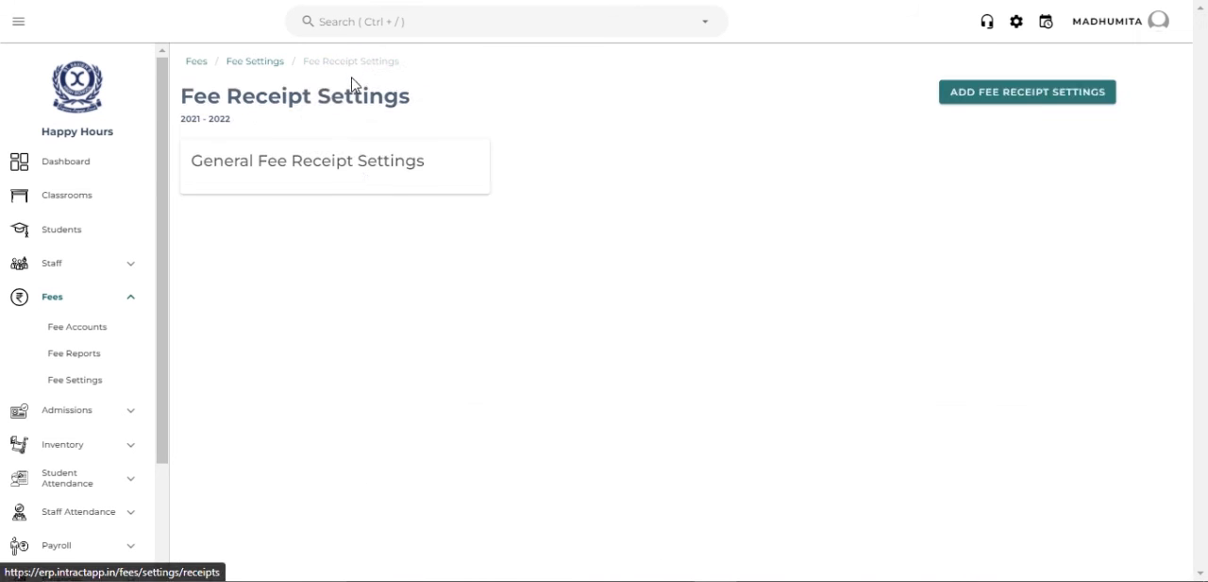
click(358, 176)
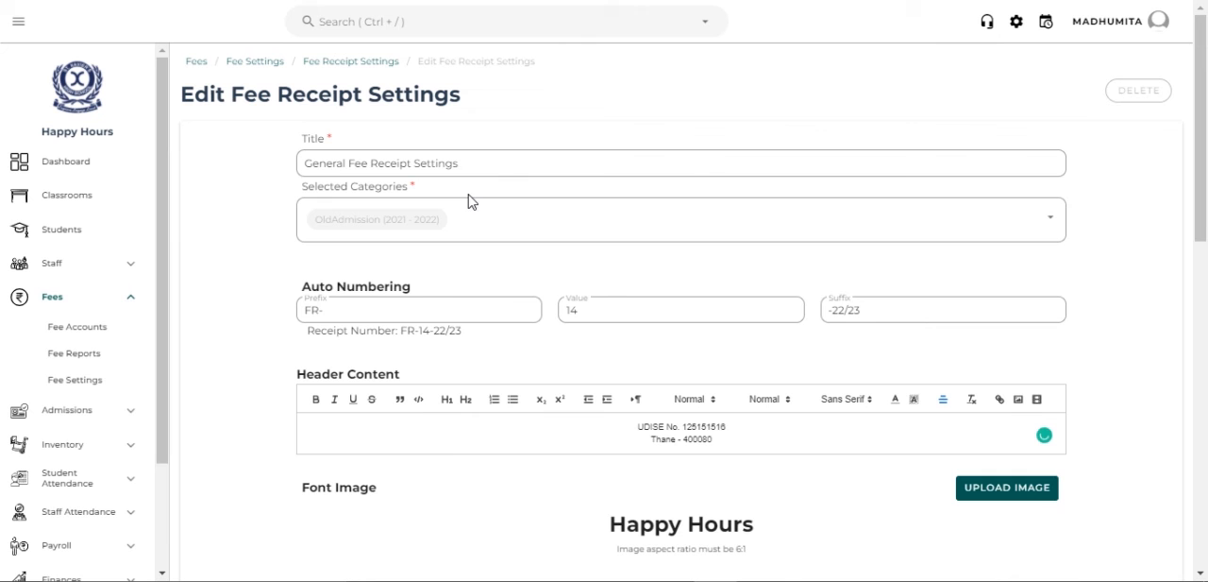
scroll(478, 300, down, 2)
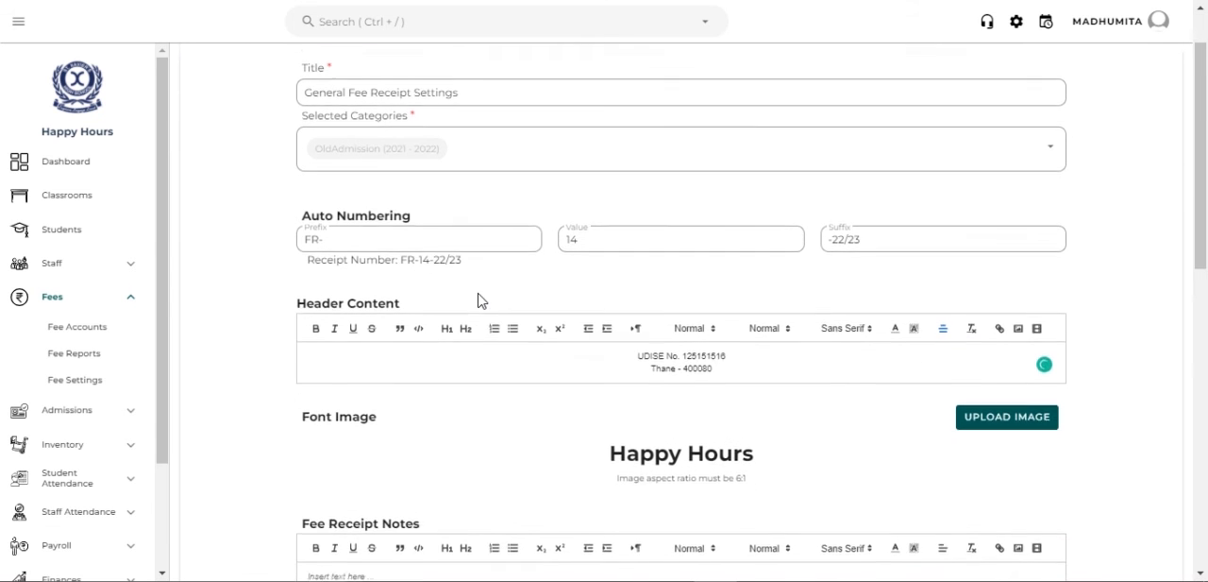
scroll(478, 300, down, 3)
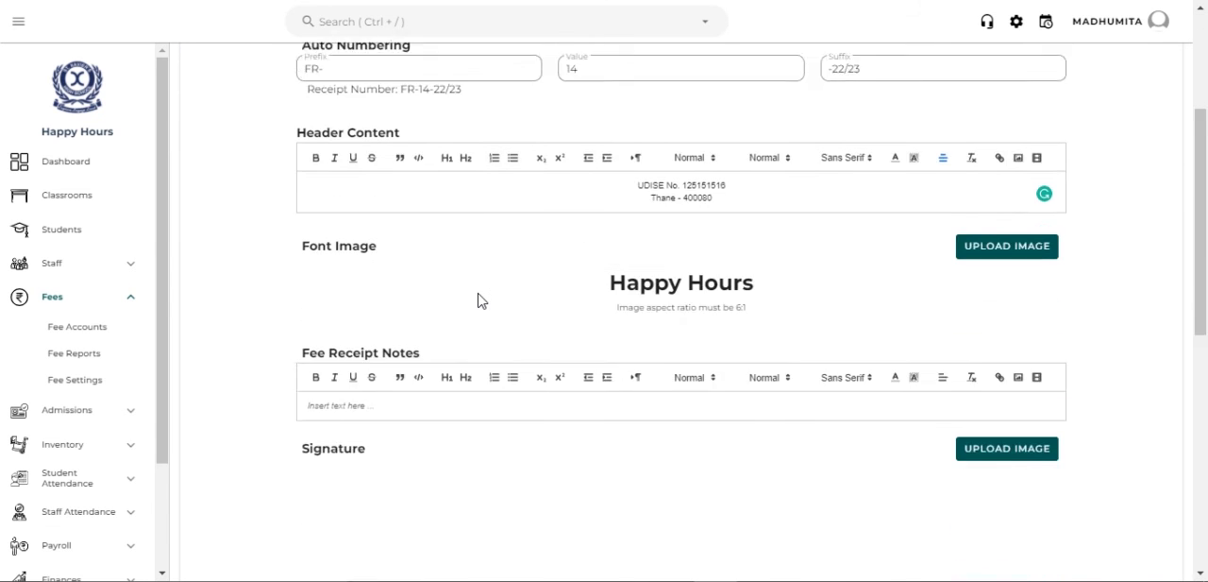
scroll(666, 292, down, 9)
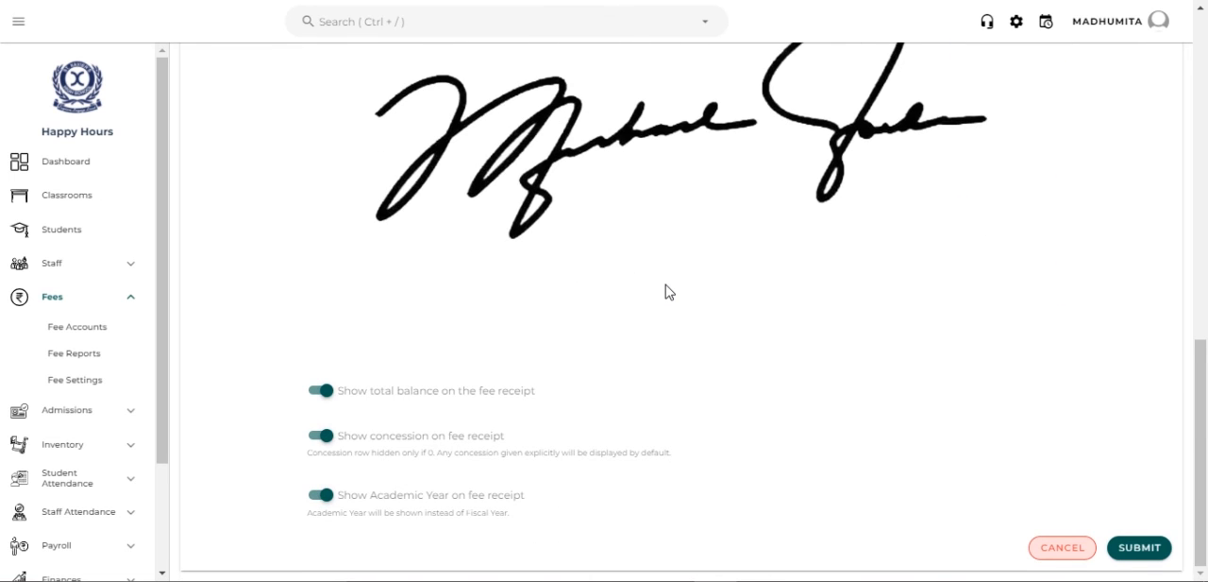
scroll(666, 292, up, 15)
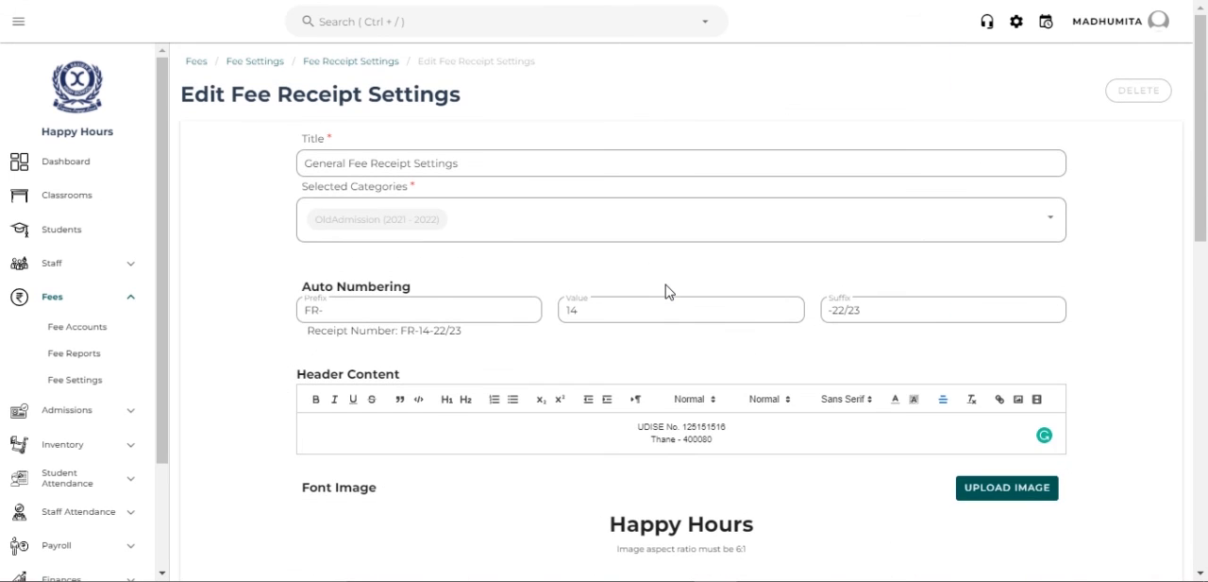
click(381, 63)
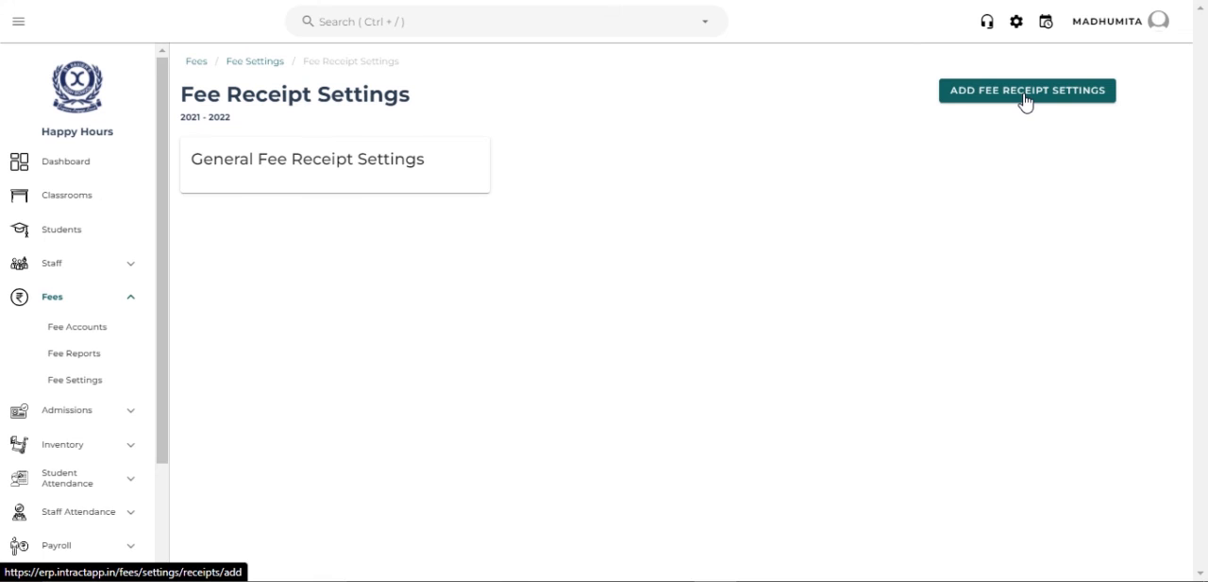
- Start new fee receipt settings titled "Happy hours" for the New admission (2021 - 2022) category
click(1025, 97)
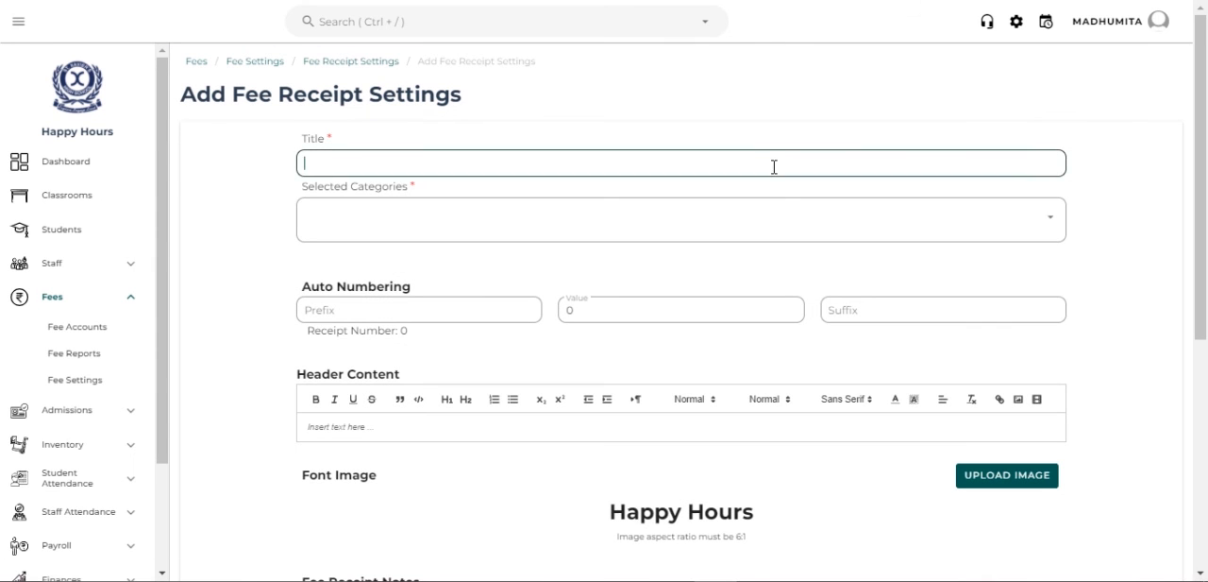
text(Hs)
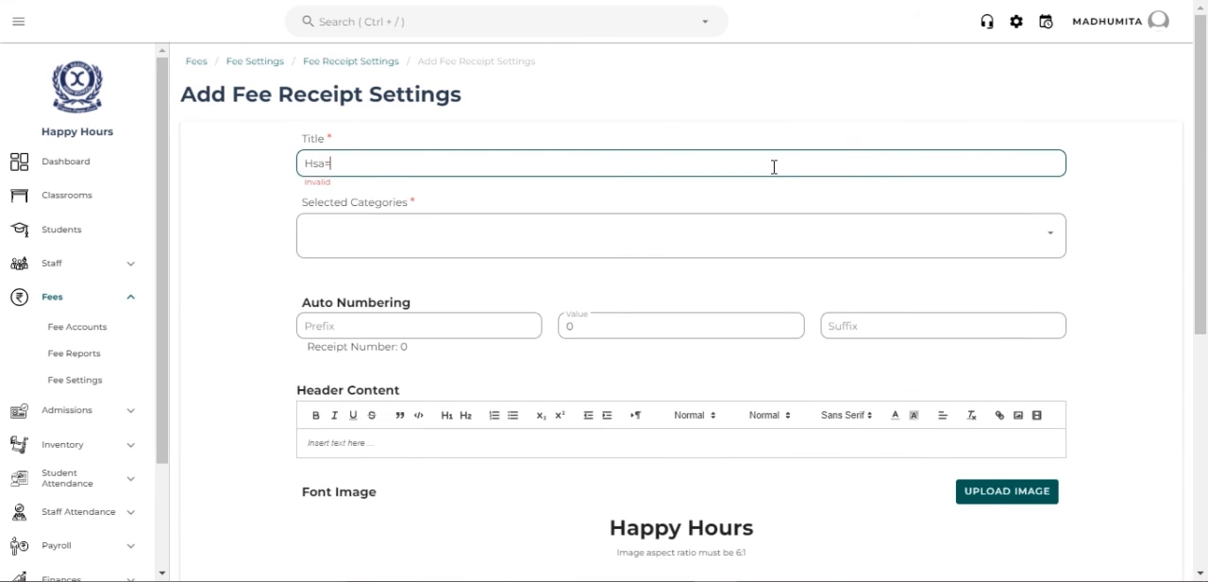
key(BackSpace)
text(appy hours)
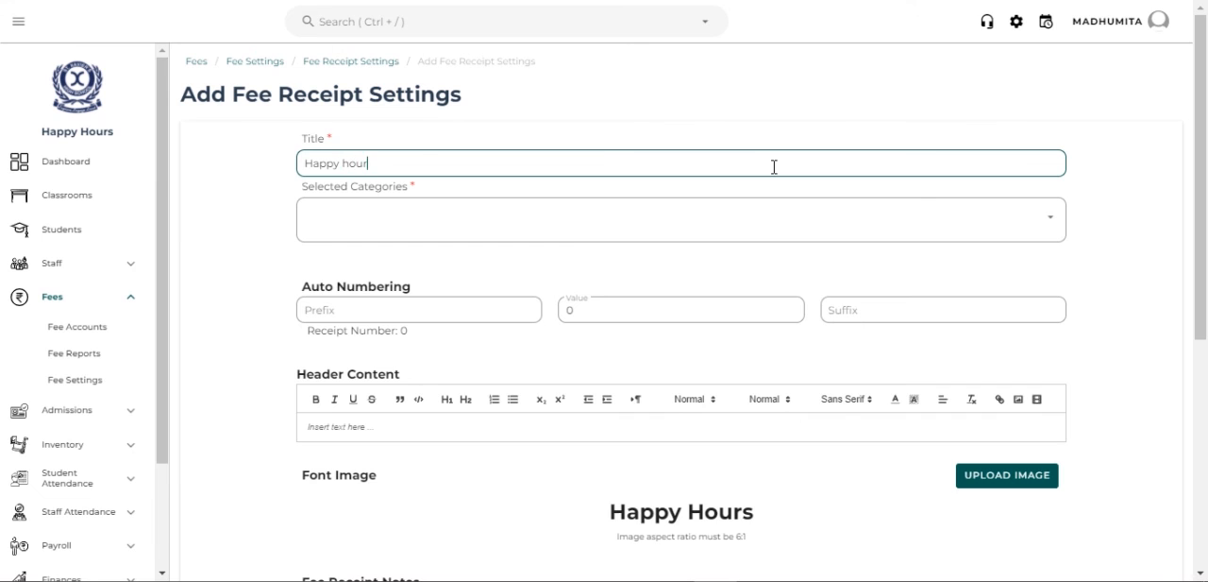
click(775, 214)
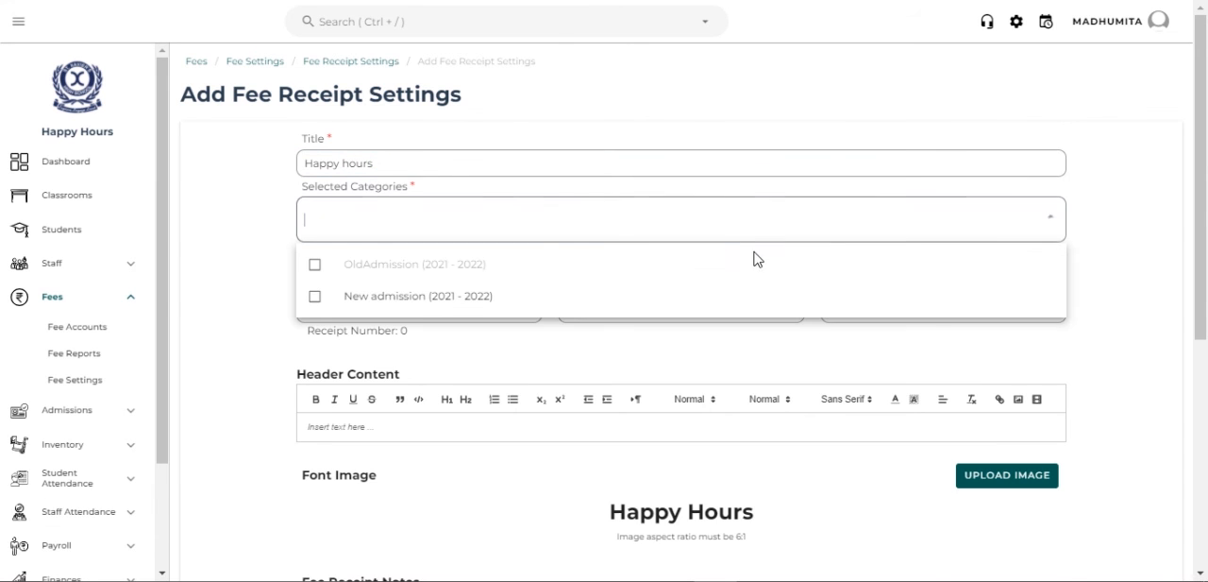
click(715, 298)
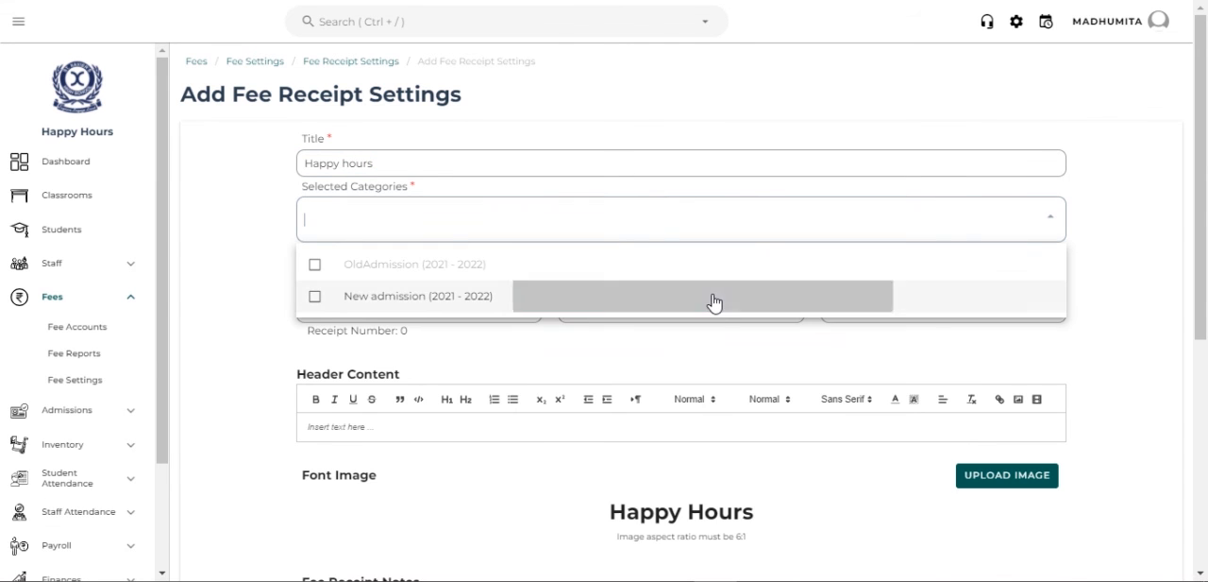
click(456, 351)
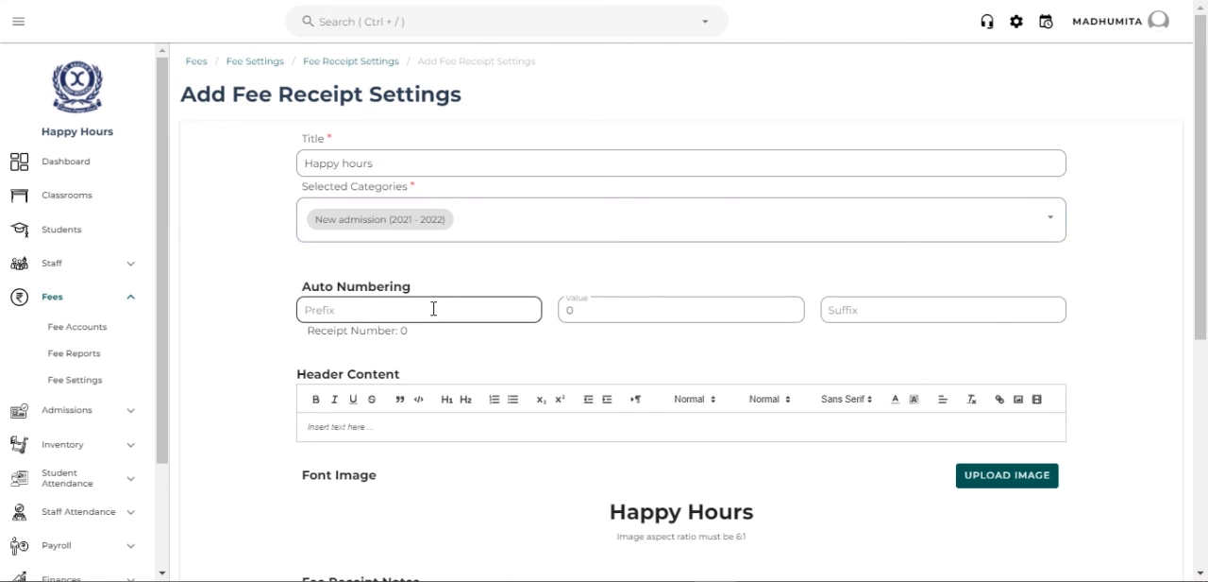
- Set the receipt auto numbering prefix to FRN and the suffix to AD
click(434, 308)
text(FRN)
scroll(815, 325, down, 2)
click(869, 223)
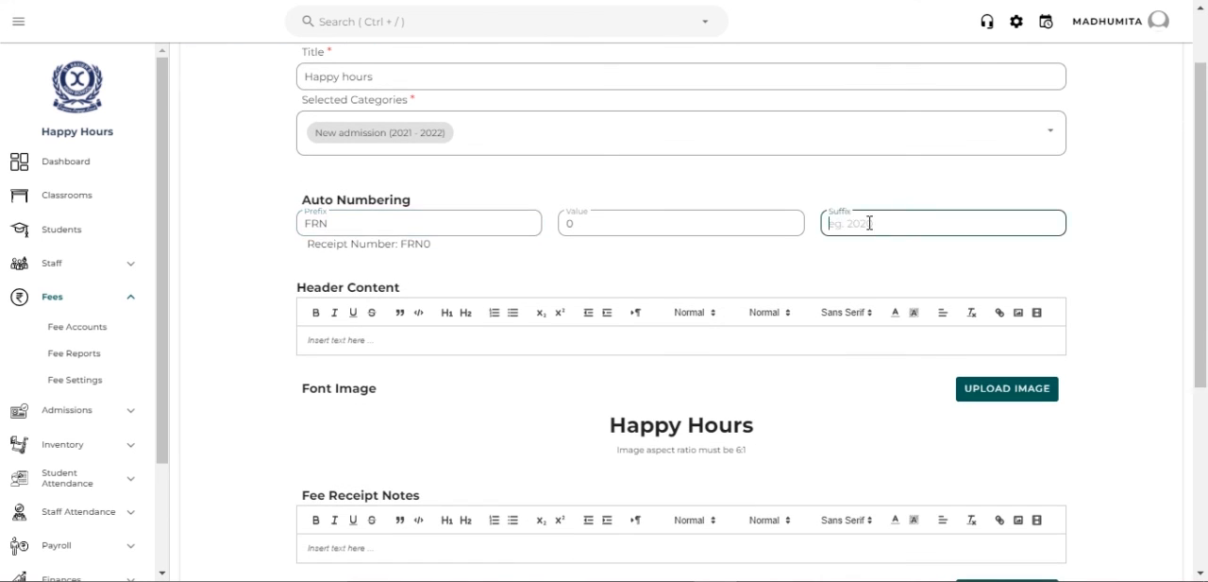
text(Ad)
key(BackSpace)
text(D)
- Enable showing total balance, concession and Academic Year on the fee receipt, and submit the new receipt settings
scroll(869, 223, down, 3)
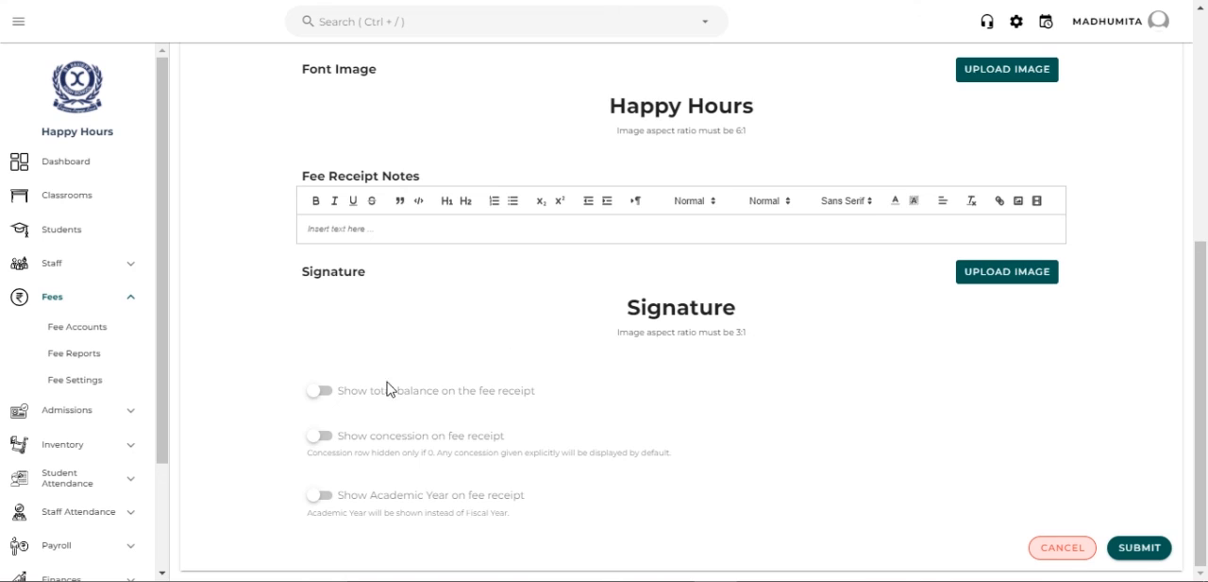
click(322, 395)
click(320, 444)
click(322, 503)
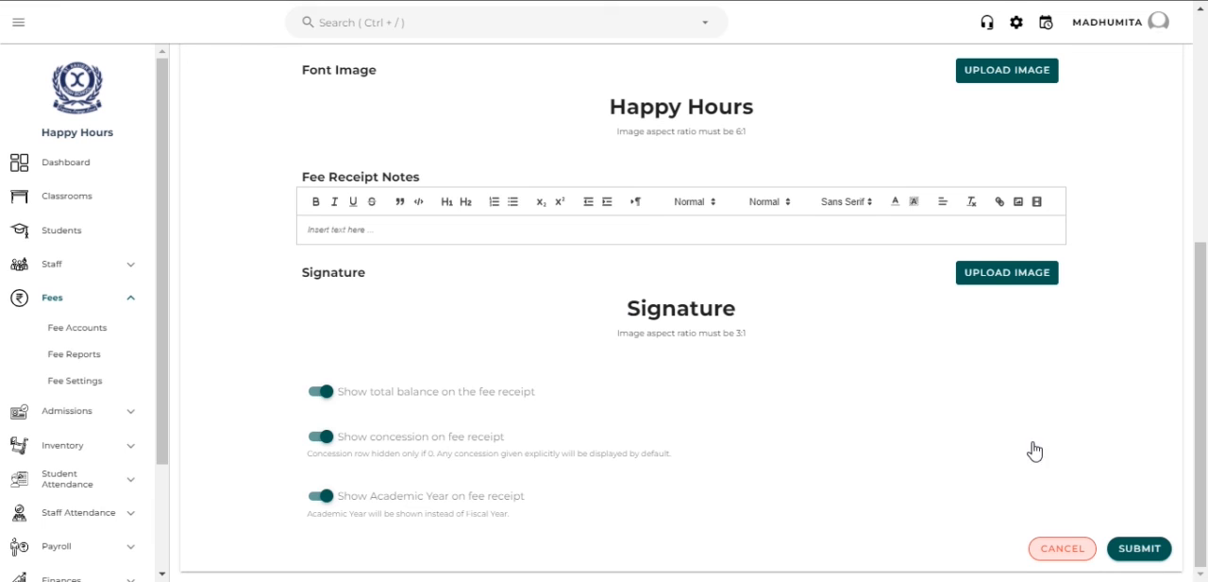
click(1151, 547)
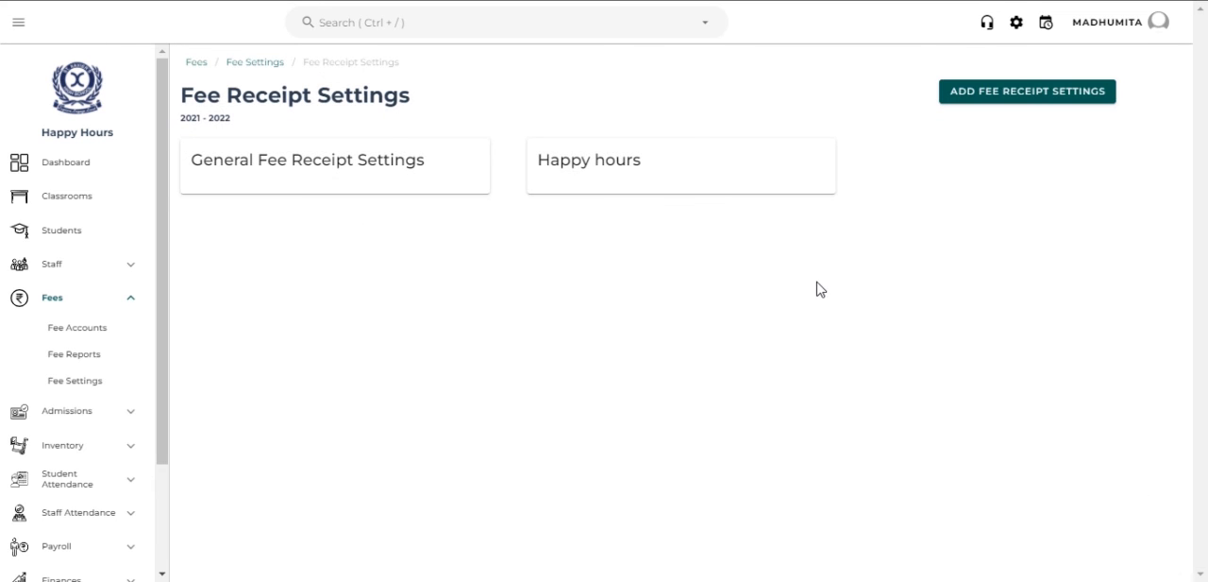
- Review the saved Happy hours receipt settings, submit them unchanged and return to the Fee Settings overview
click(725, 173)
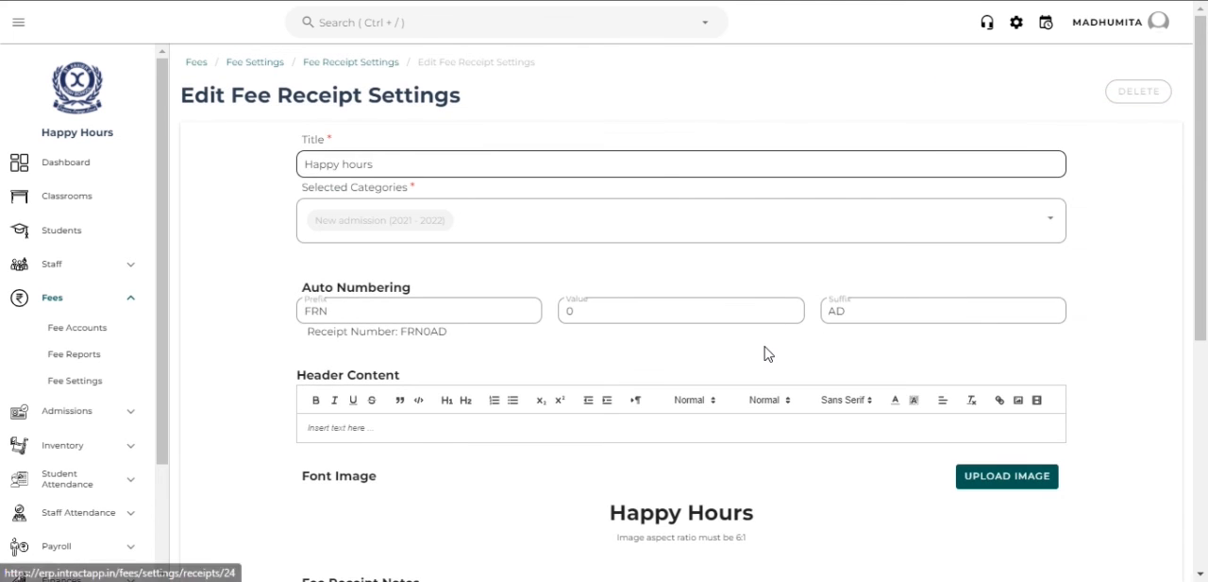
scroll(764, 353, down, 4)
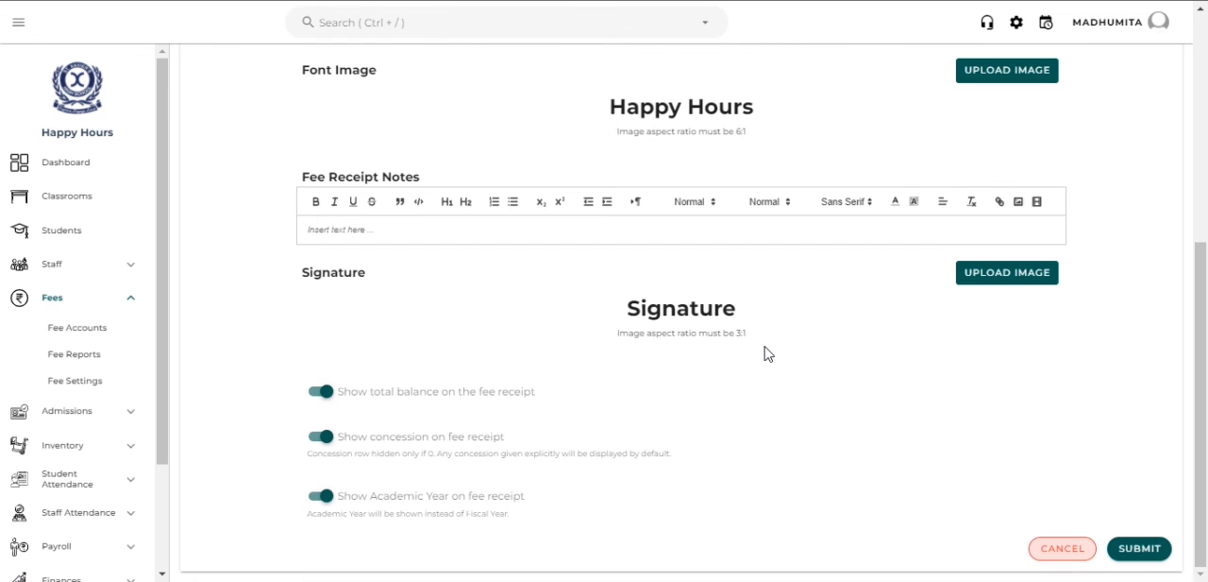
scroll(765, 353, up, 4)
scroll(765, 353, down, 4)
click(1132, 554)
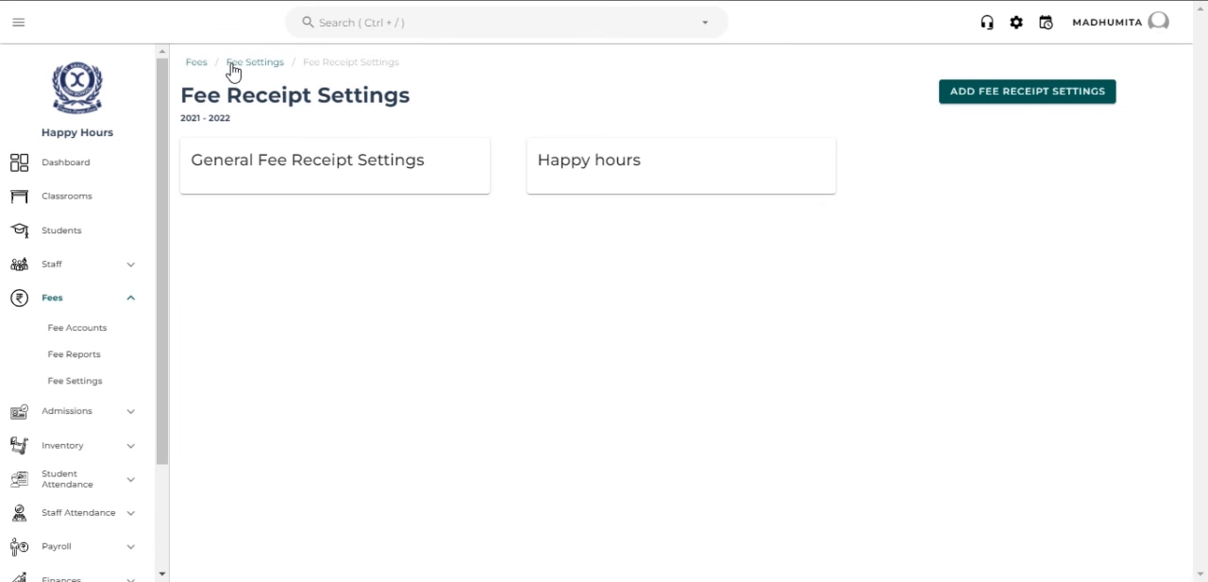
click(232, 64)
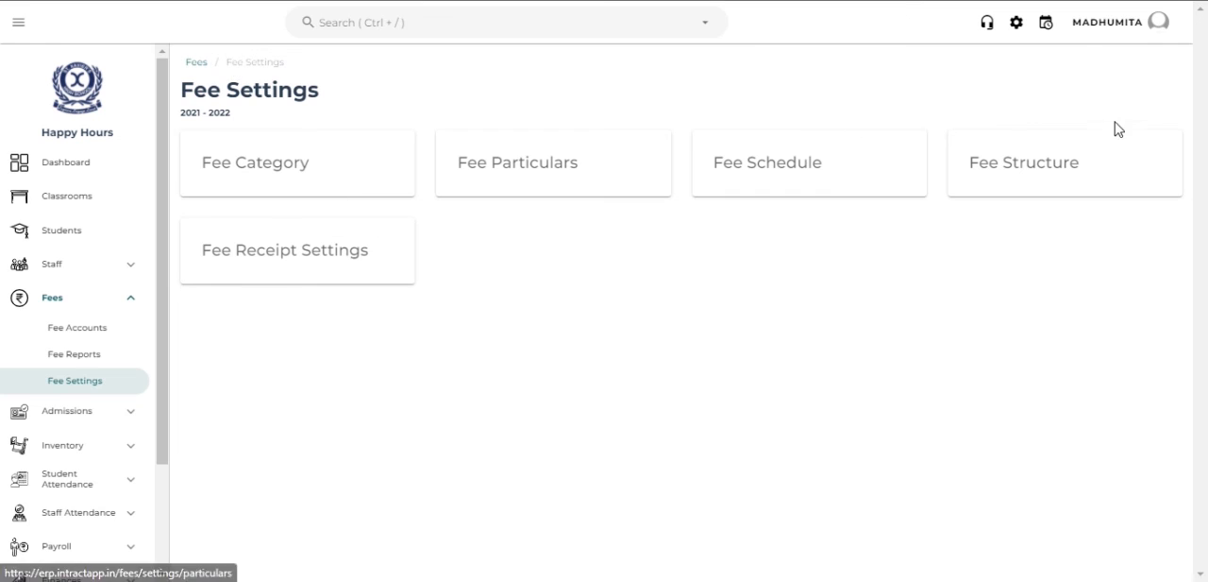